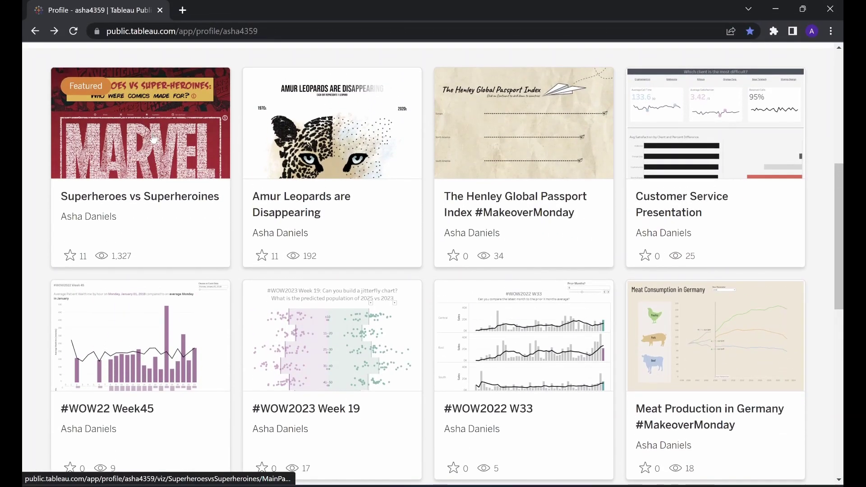
# Step: Open the 'Superheroes vs Superheroines' viz from the Tableau Public profile gallery
pyautogui.click(154, 139)
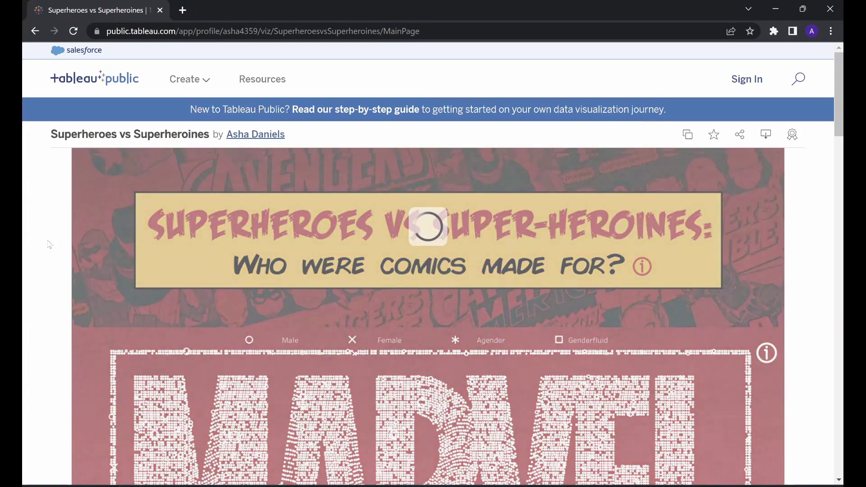
pyautogui.scroll(-1, 48, 244)
pyautogui.scroll(-1, 49, 249)
pyautogui.scroll(-1, 49, 251)
pyautogui.scroll(-1, 48, 254)
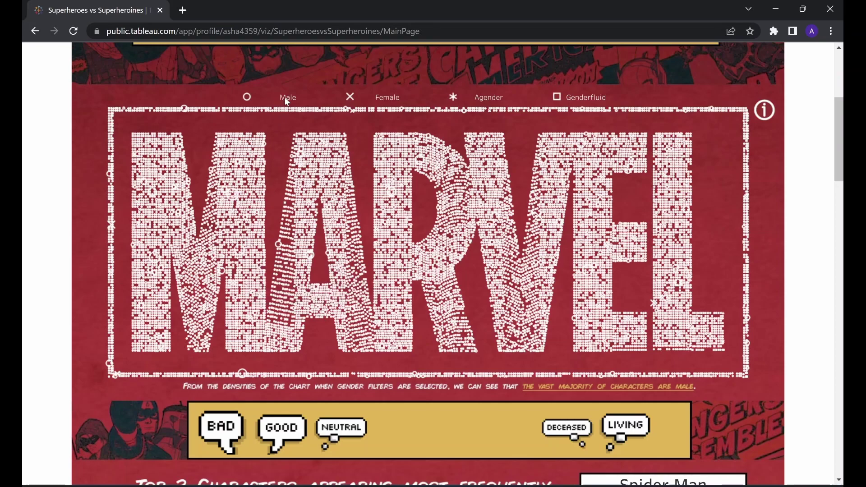
# Step: Filter the MARVEL dot chart by the Male and Female legend items, then to GOOD characters
pyautogui.click(318, 90)
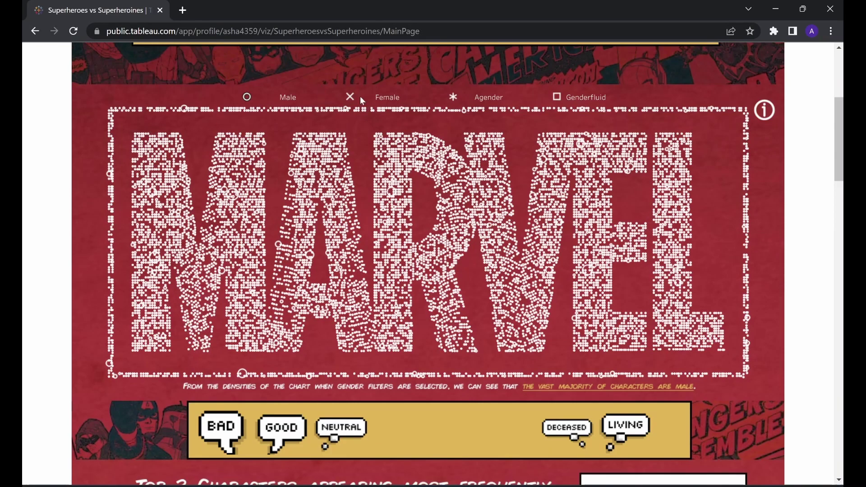
pyautogui.click(413, 88)
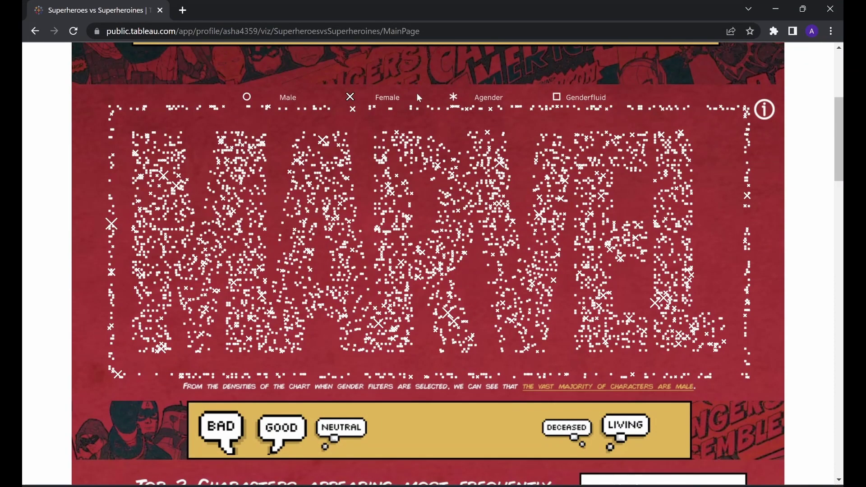
pyautogui.click(287, 430)
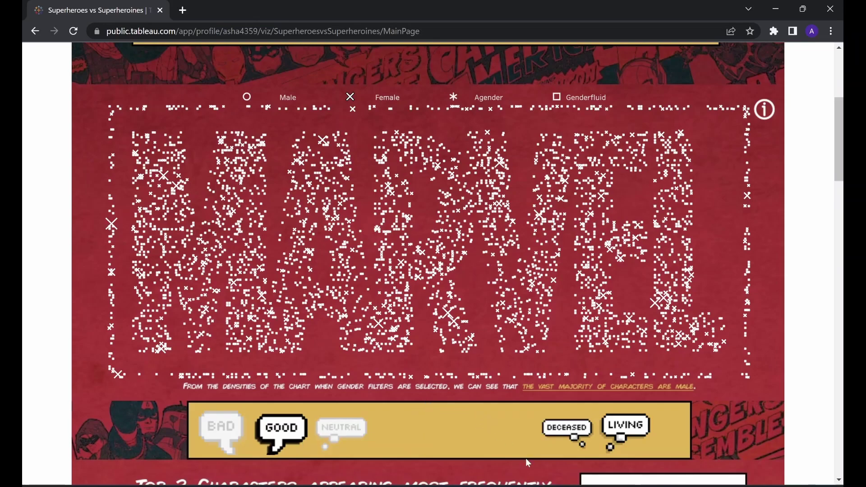
pyautogui.click(626, 485)
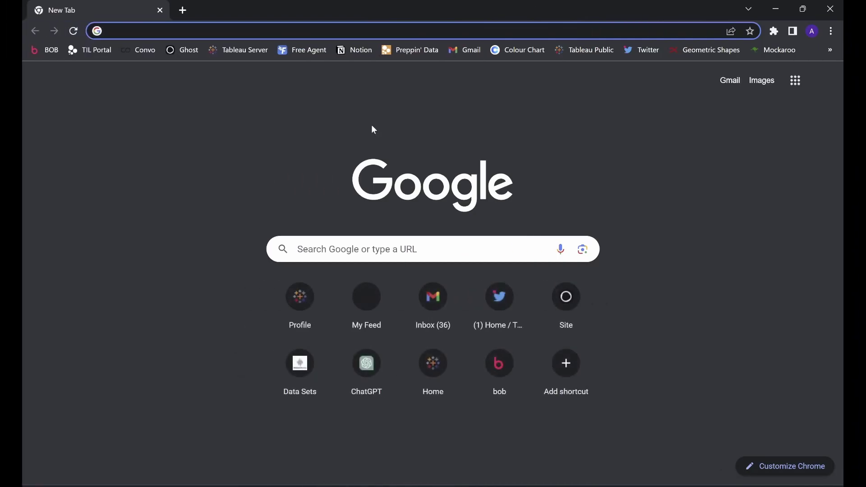
pyautogui.write('mar')
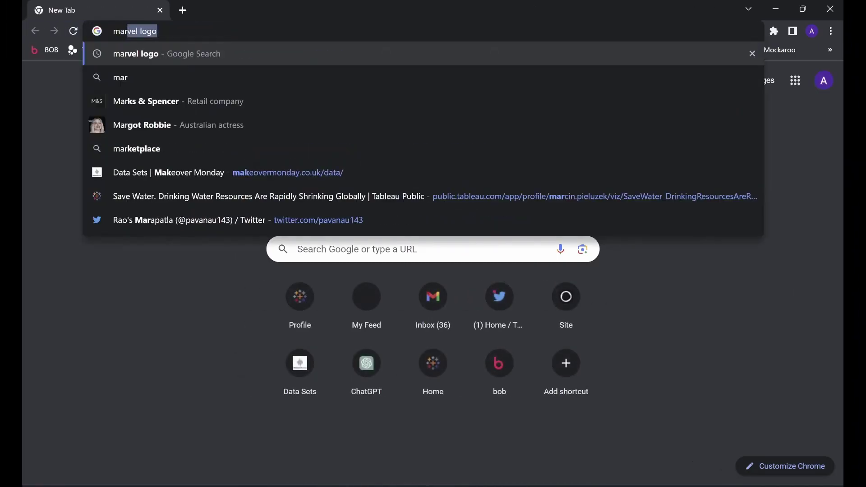
pyautogui.write('v')
# Step: Search images for 'marvel logo' and save the first result as Marvel Logo.png
pyautogui.press('Return')
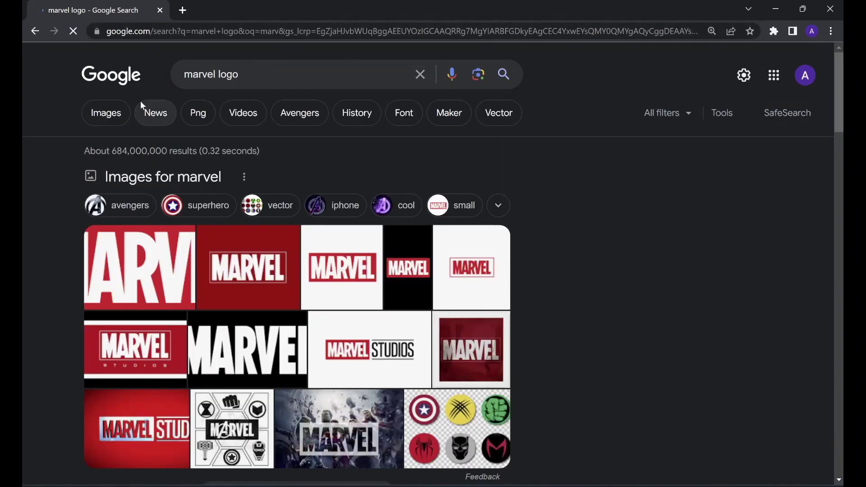
pyautogui.click(116, 113)
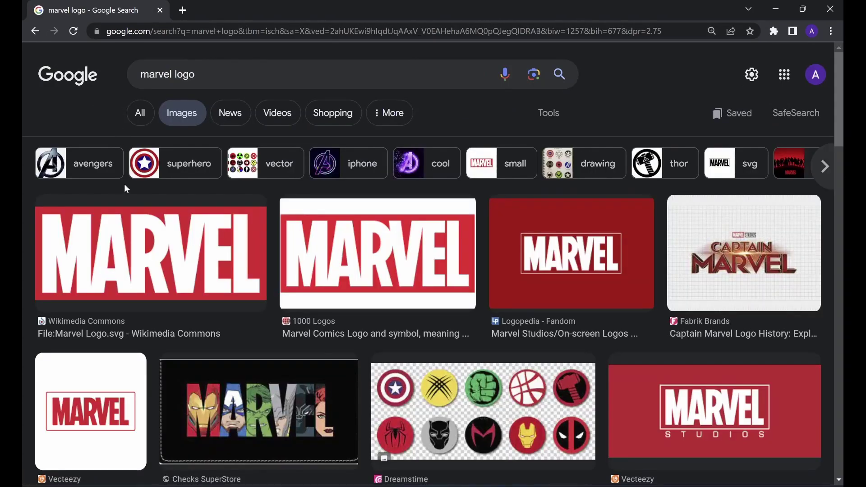
pyautogui.rightClick(125, 239)
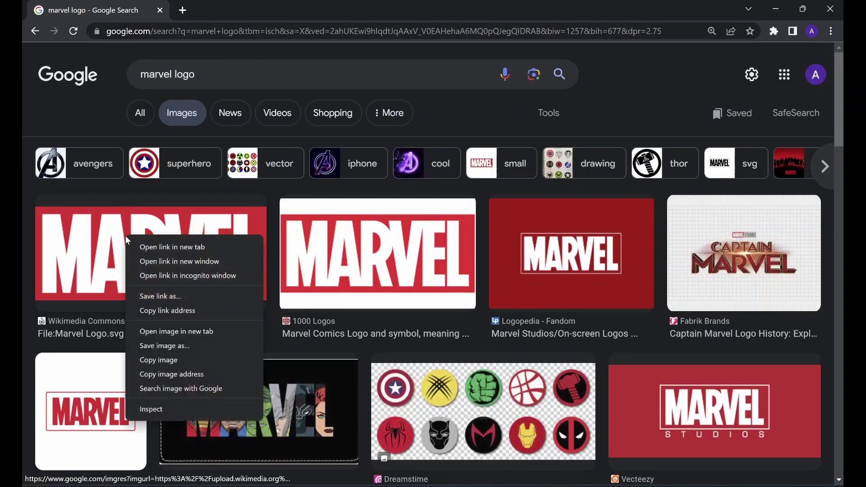
pyautogui.click(164, 345)
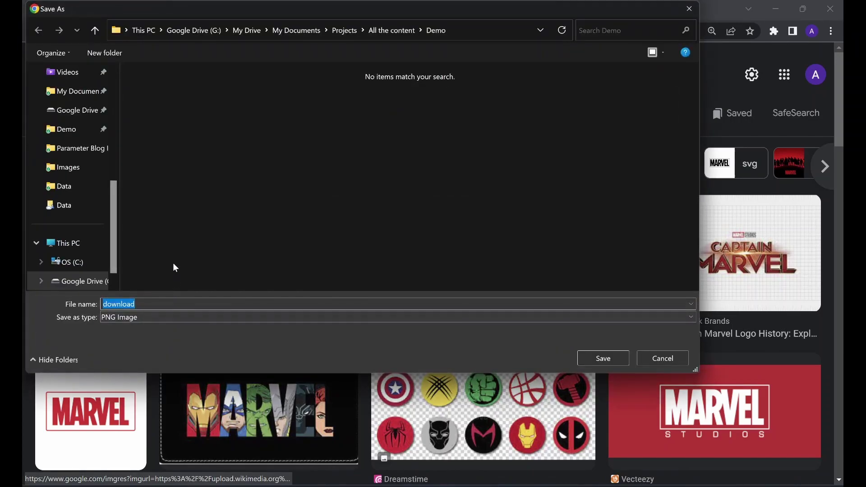
pyautogui.click(599, 357)
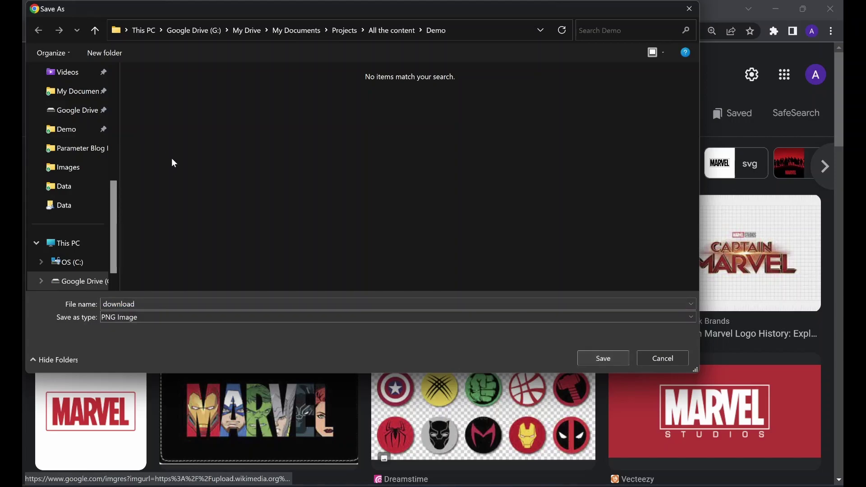
pyautogui.hotkey('alt', 'n')
pyautogui.write('Mar')
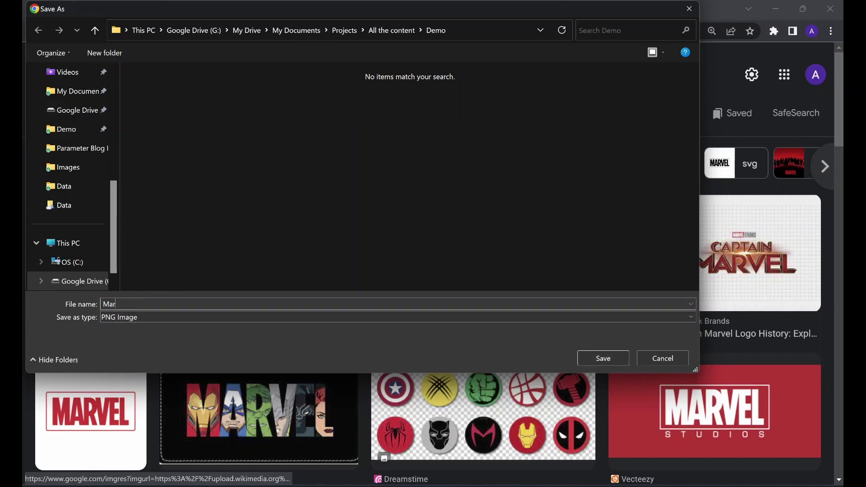
pyautogui.write('vel Logo')
pyautogui.click(616, 353)
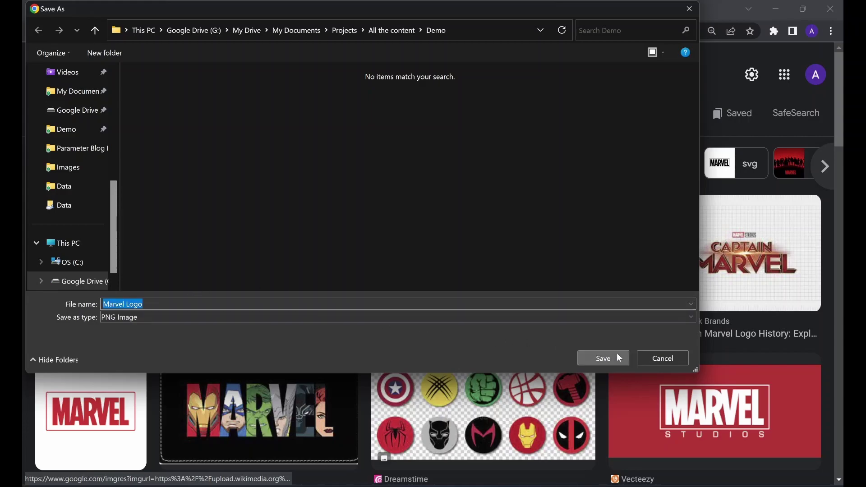
pyautogui.click(618, 353)
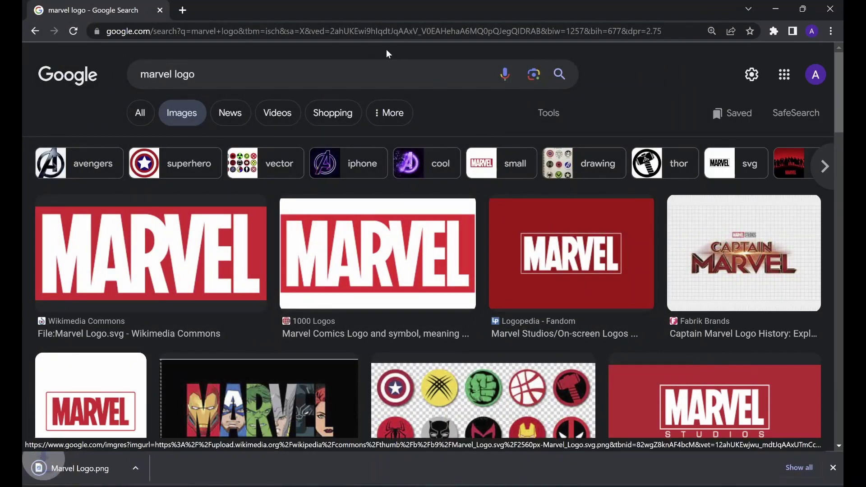
# Step: Open WebPlotDigitizer from an 'automeris' search in a new tab
pyautogui.click(182, 10)
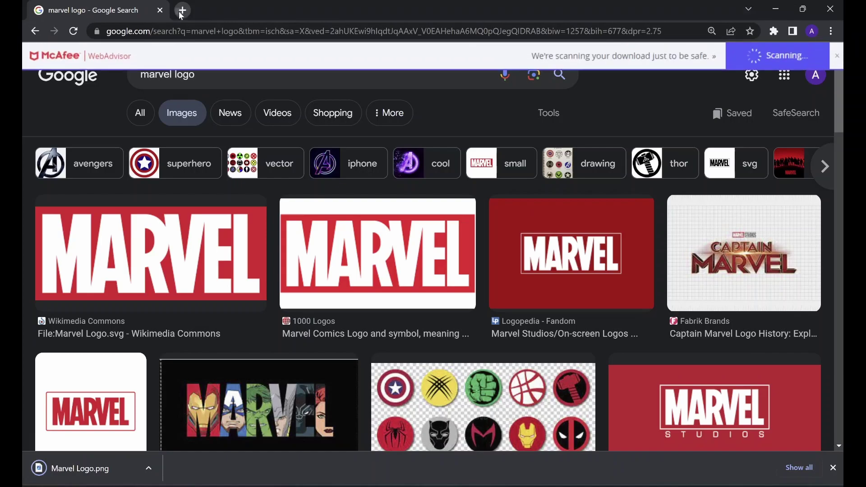
pyautogui.write('a')
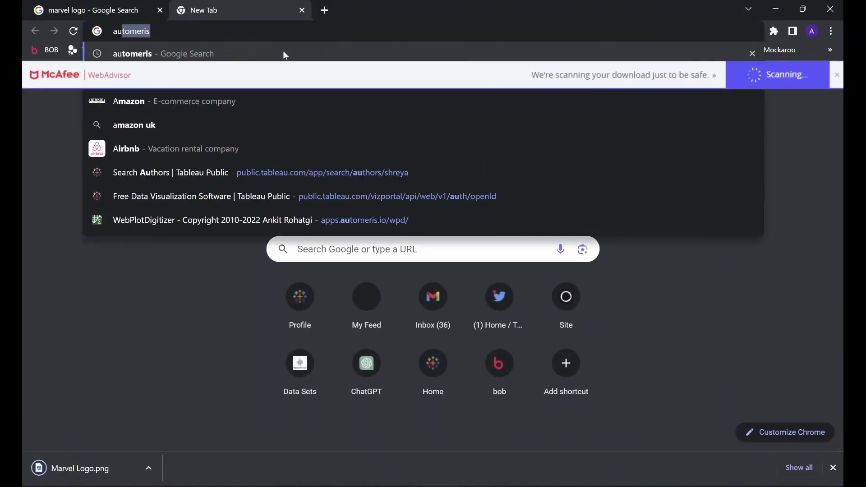
pyautogui.write('uto')
pyautogui.click(283, 51)
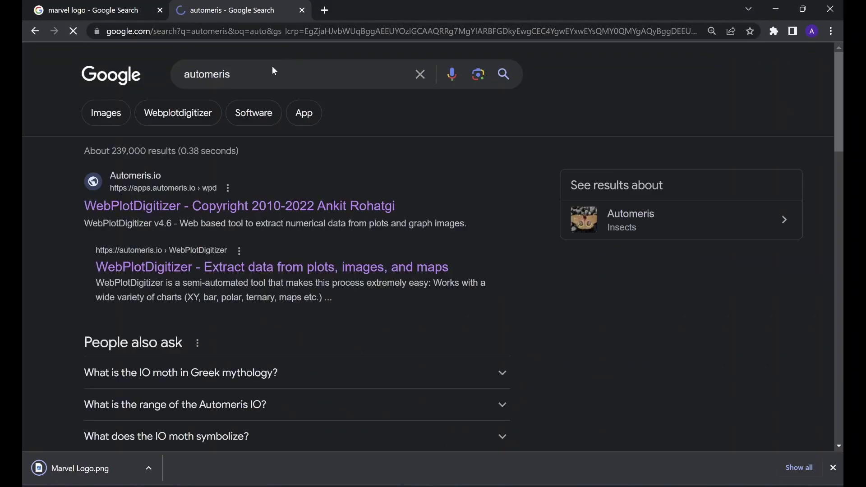
pyautogui.click(229, 207)
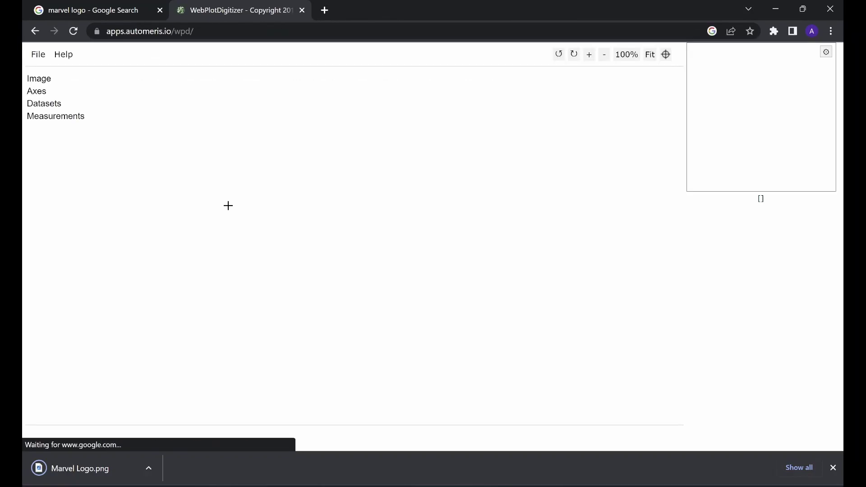
# Step: Load the saved Marvel Logo image into WebPlotDigitizer
pyautogui.click(41, 56)
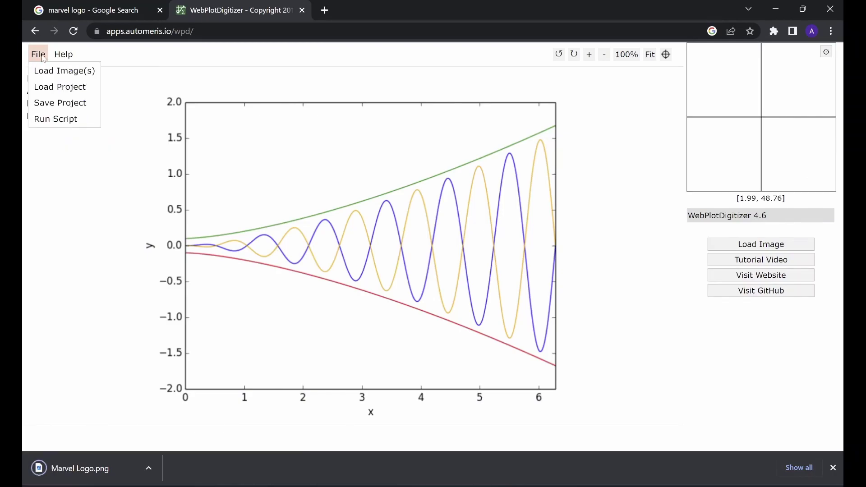
pyautogui.click(42, 70)
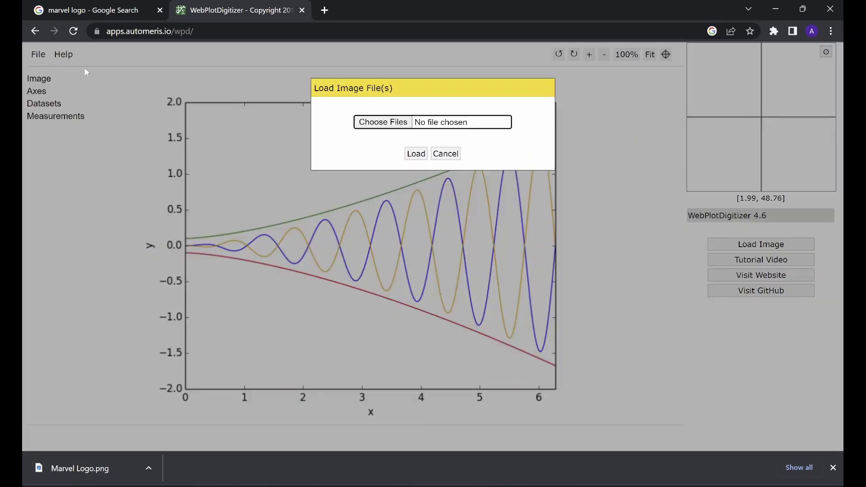
pyautogui.click(372, 121)
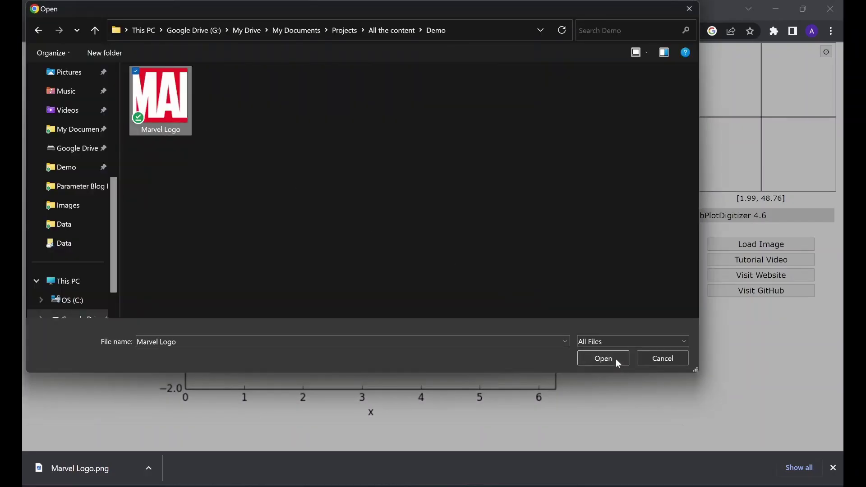
pyautogui.click(617, 359)
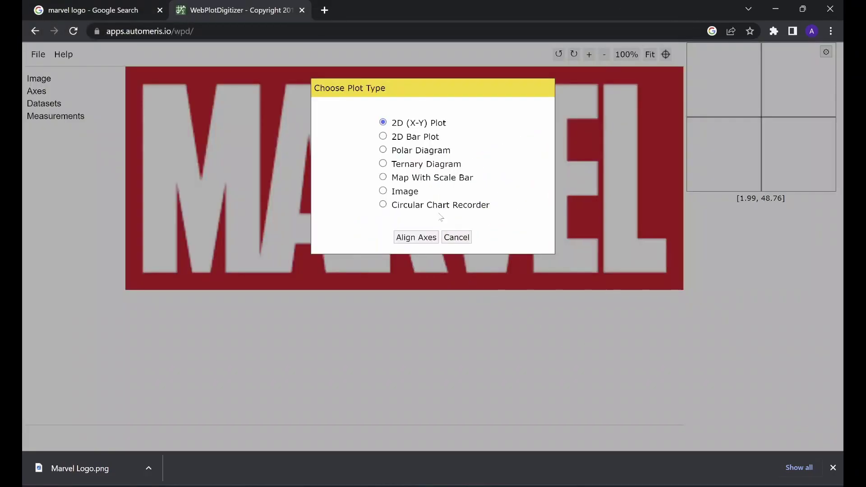
# Step: Set up the logo as an Image plot with white as the foreground colour
pyautogui.click(383, 191)
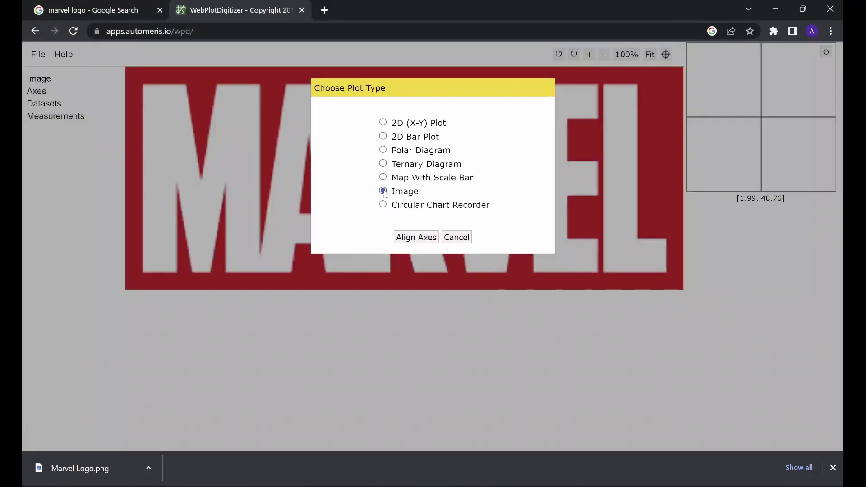
pyautogui.click(414, 239)
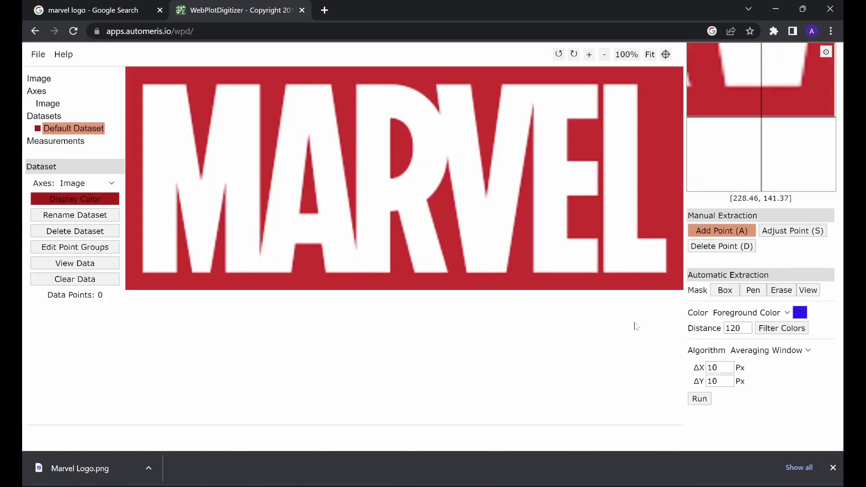
pyautogui.click(800, 313)
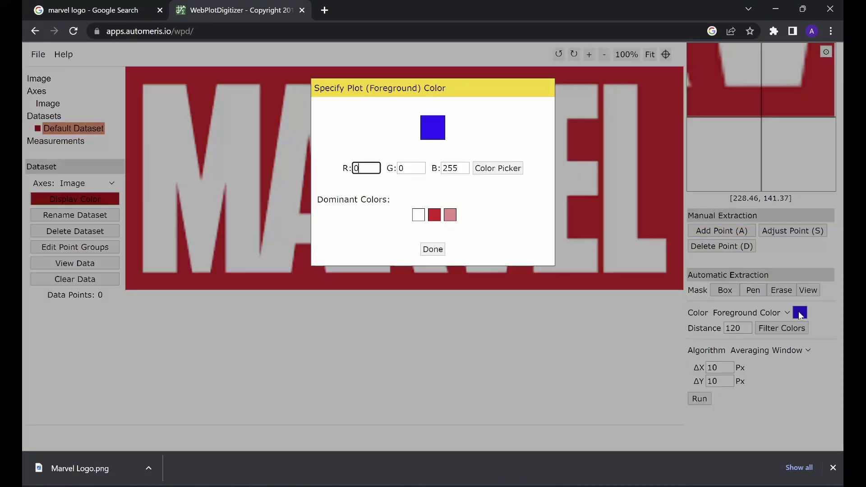
pyautogui.click(420, 218)
pyautogui.click(432, 249)
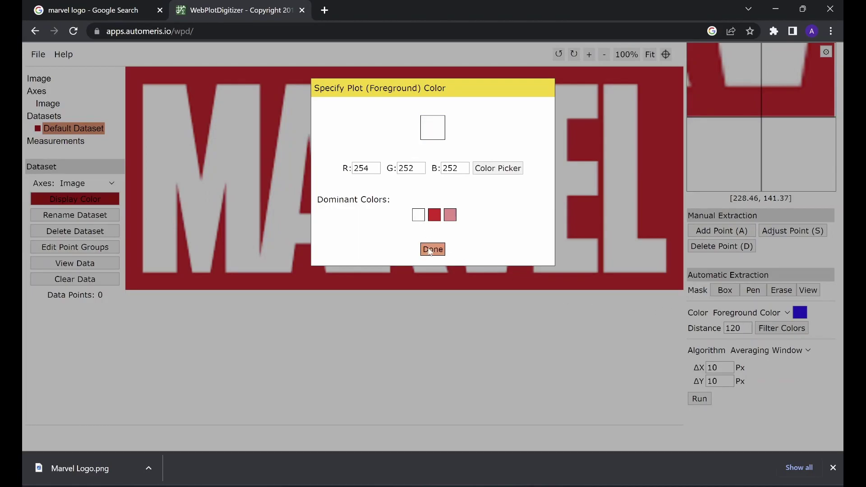
# Step: Auto-extract points on the white letters, trying 4 px and then 3 px spacing
pyautogui.click(697, 400)
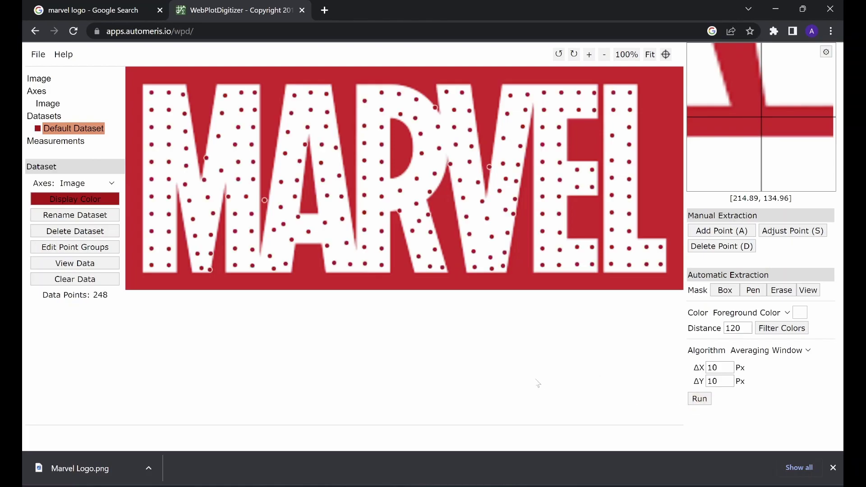
pyautogui.moveTo(114, 299); pyautogui.dragTo(42, 295)
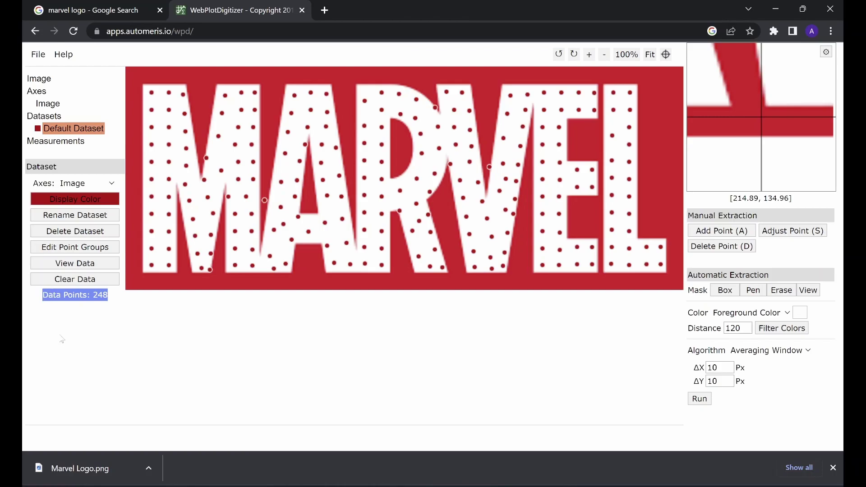
pyautogui.click(98, 317)
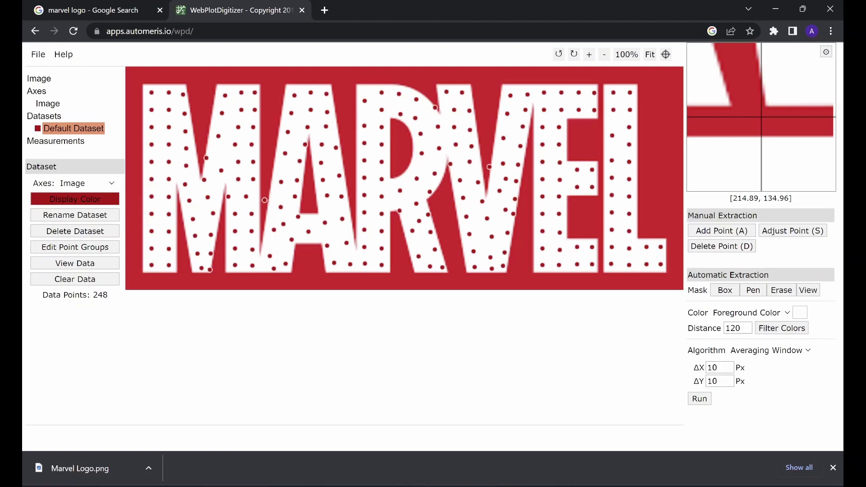
pyautogui.doubleClick(711, 368)
pyautogui.write('4')
pyautogui.press('Tab')
pyautogui.write('4')
pyautogui.click(701, 399)
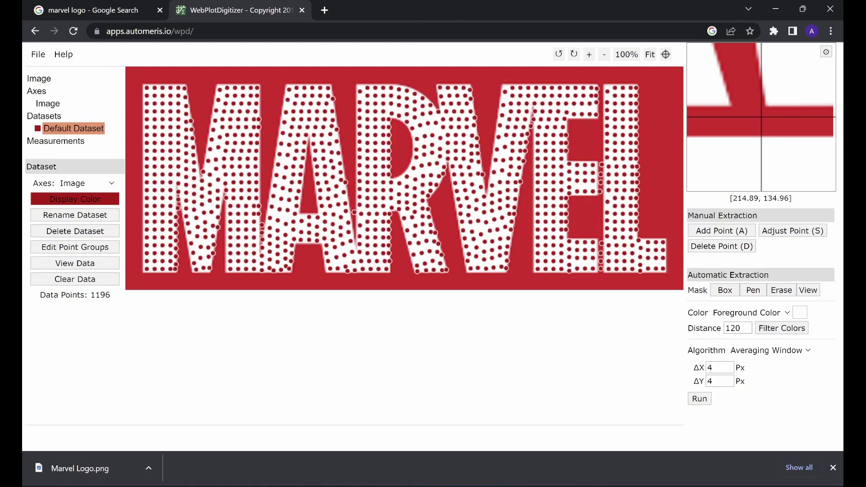
pyautogui.doubleClick(710, 368)
pyautogui.write('3')
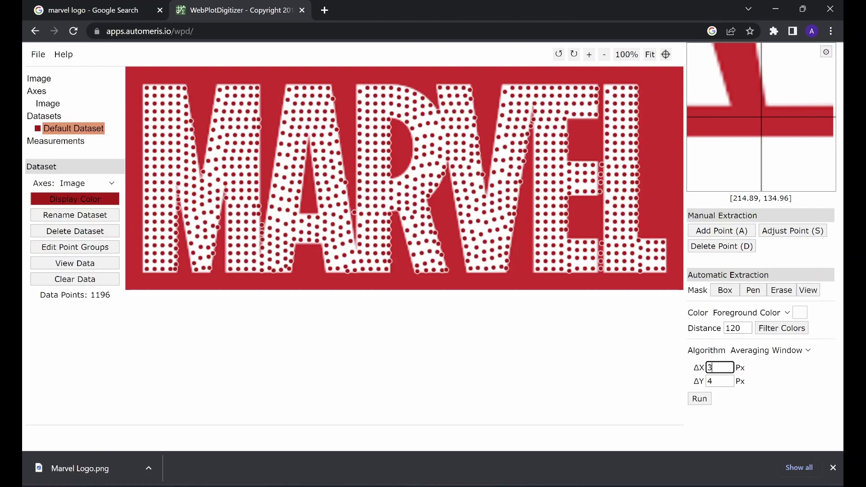
pyautogui.press('Tab')
pyautogui.write('3')
pyautogui.click(697, 399)
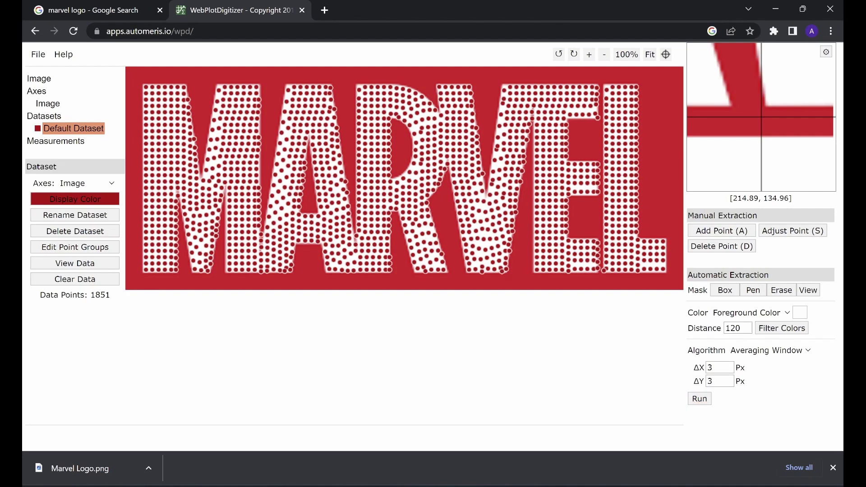
# Step: Try 2 px spacing, settle on 3 px, and download the 1851 points as CSV
pyautogui.doubleClick(710, 367)
pyautogui.press('Tab')
pyautogui.write('2')
pyautogui.click(700, 399)
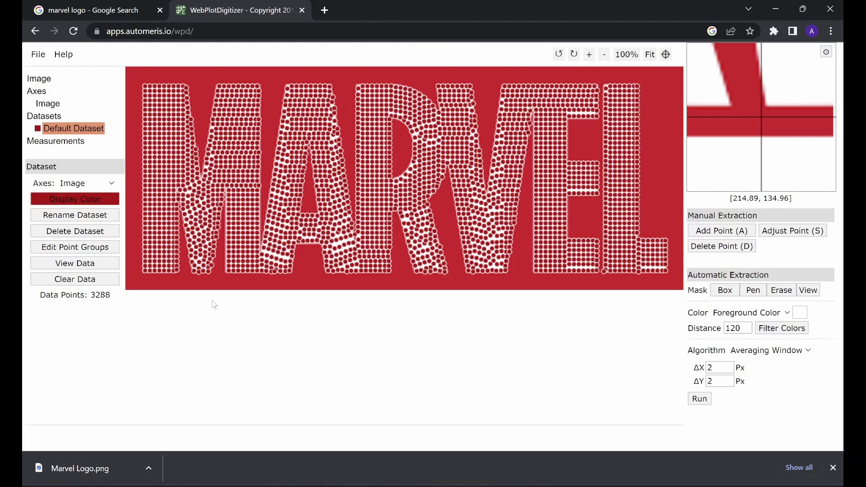
pyautogui.click(711, 368)
pyautogui.write('3')
pyautogui.press('Tab')
pyautogui.write('3')
pyautogui.click(708, 400)
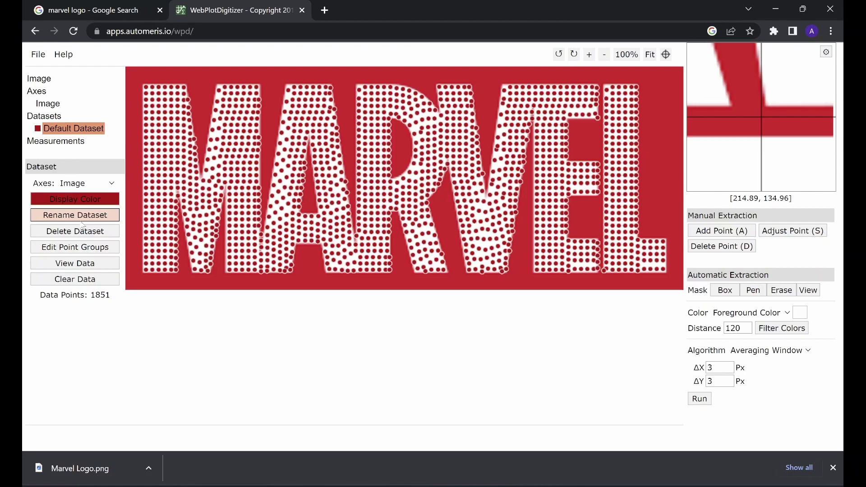
pyautogui.click(75, 262)
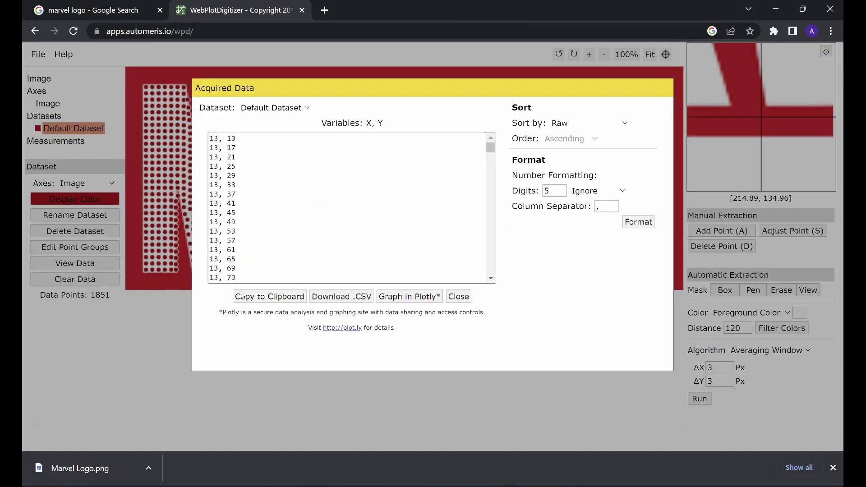
pyautogui.click(357, 300)
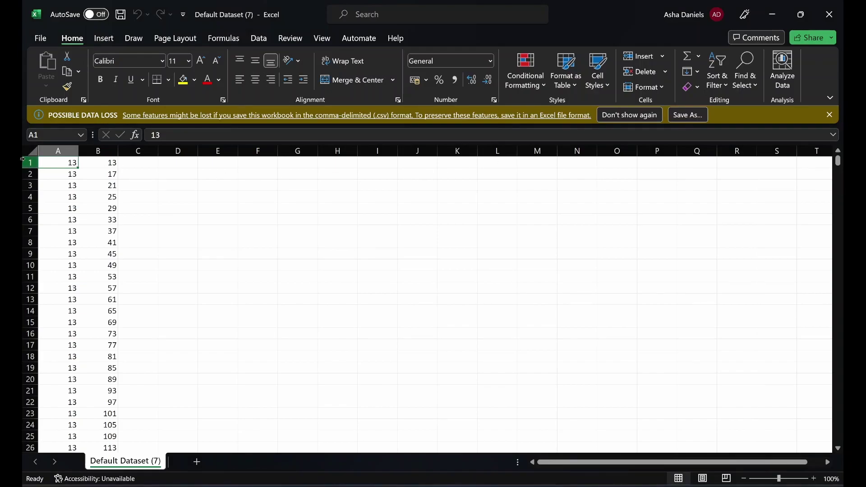
# Step: Insert a blank row above the extracted data
pyautogui.click(29, 163)
pyautogui.rightClick(29, 163)
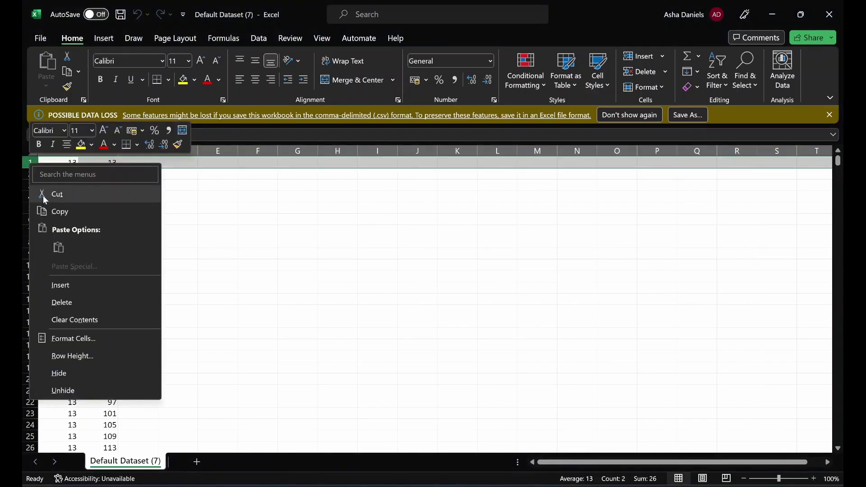
pyautogui.click(77, 290)
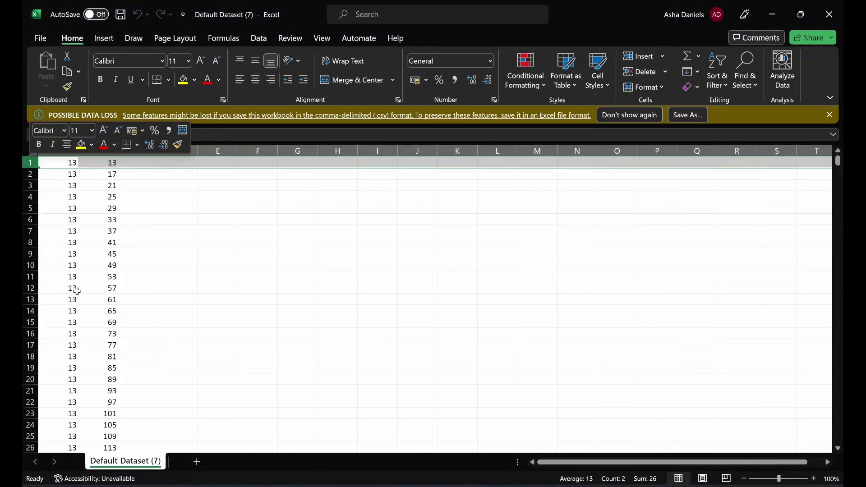
# Step: Add X, Y and Random headers and enter =RAND() in C2
pyautogui.click(68, 164)
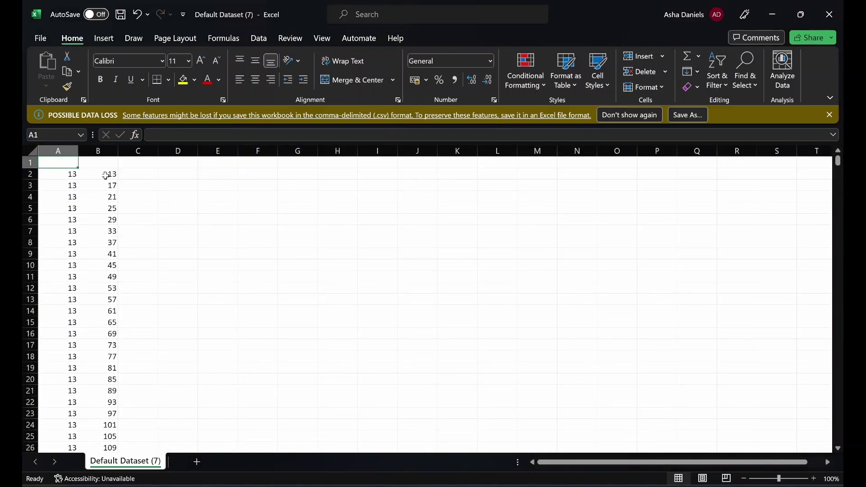
pyautogui.write('x')
pyautogui.press('Tab')
pyautogui.write('Y')
pyautogui.press('Tab')
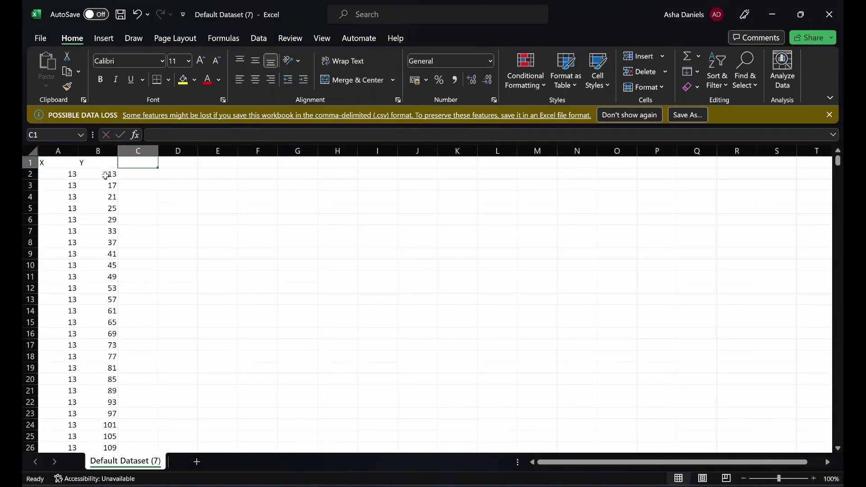
pyautogui.write('Ran')
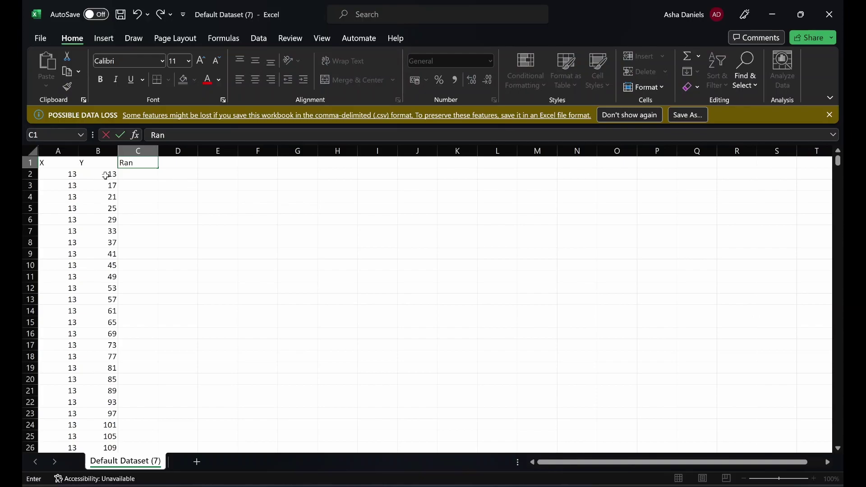
pyautogui.write('dom')
pyautogui.press('Return')
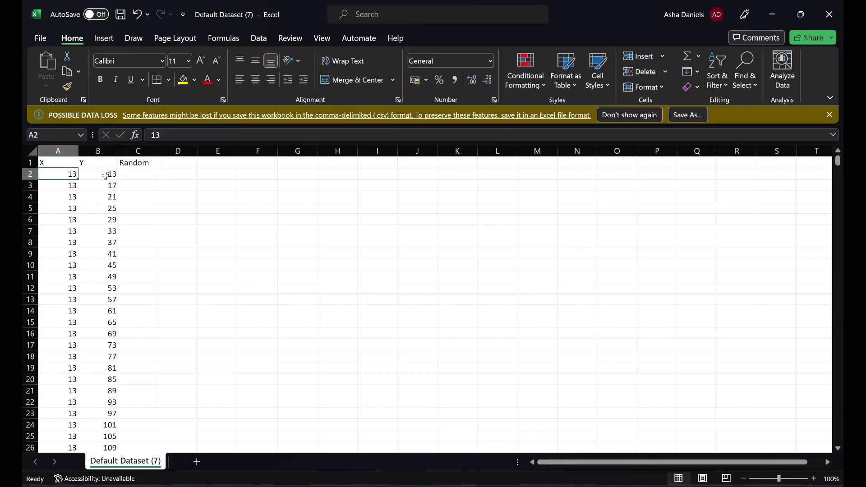
pyautogui.click(128, 177)
pyautogui.write('=')
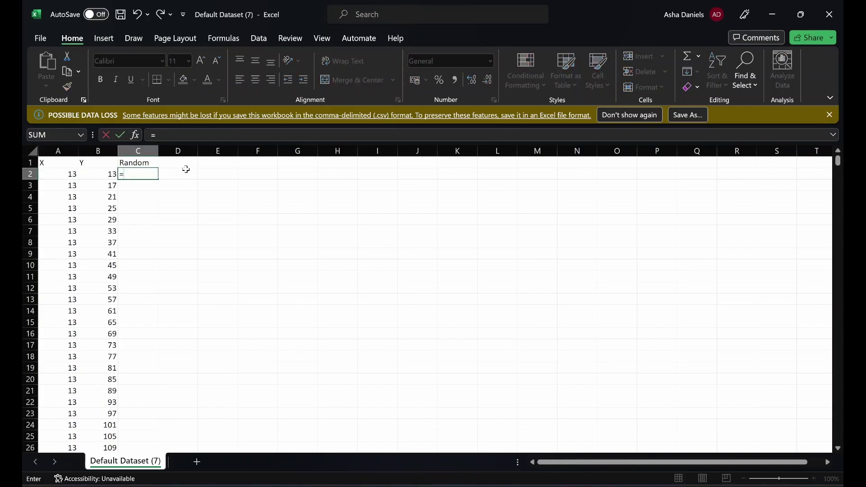
pyautogui.write('RAND(')
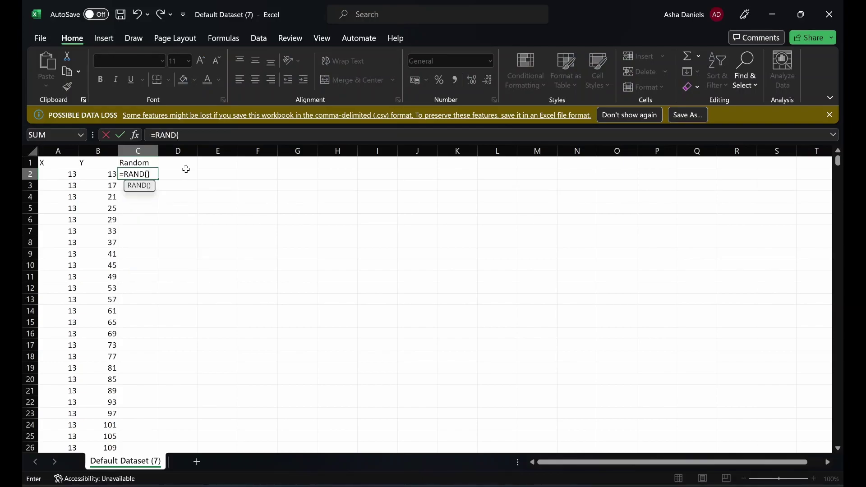
pyautogui.write(')')
pyautogui.press('Return')
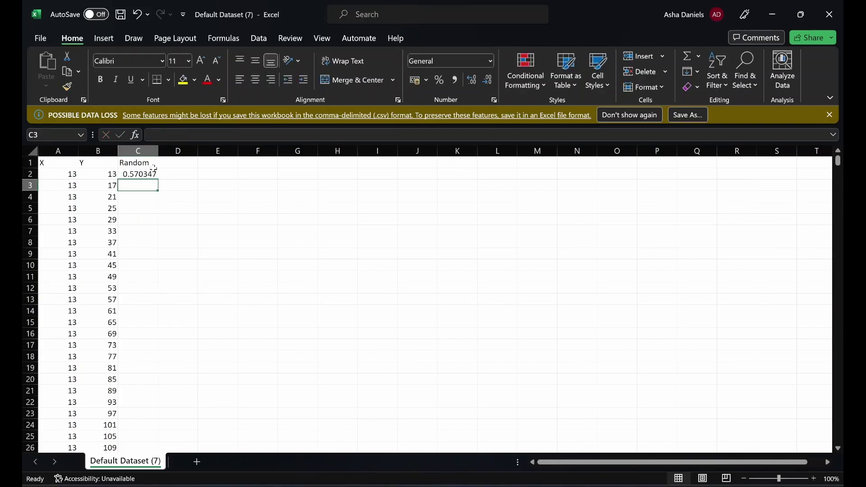
# Step: Fill =RAND() down column C for all rows and paste it back as values
pyautogui.click(148, 176)
pyautogui.doubleClick(156, 180)
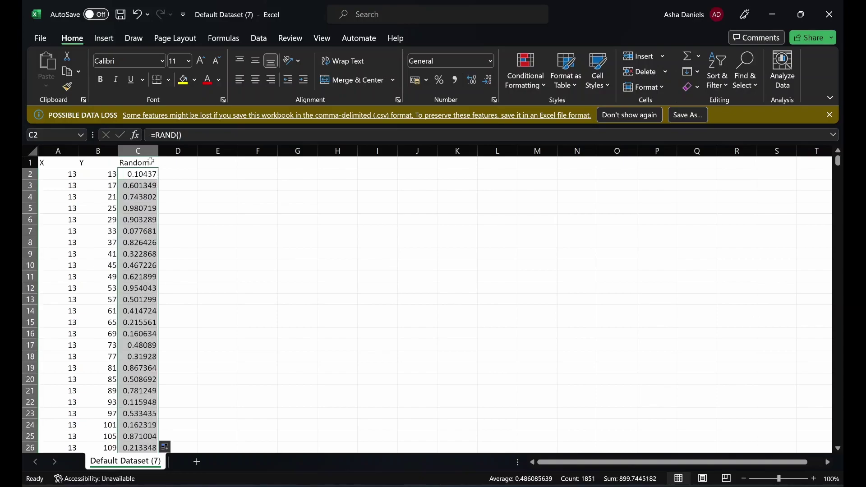
pyautogui.click(138, 151)
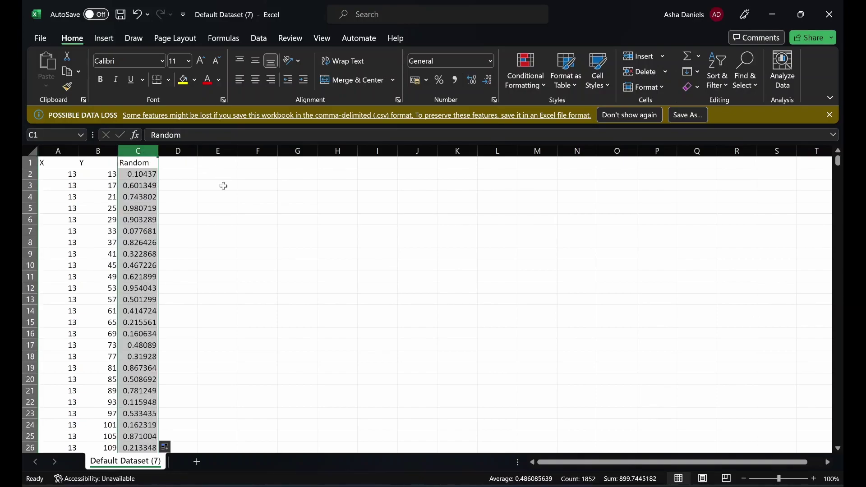
pyautogui.hotkey('ctrl', 'c')
pyautogui.hotkey('ctrl', 'alt', 'v')
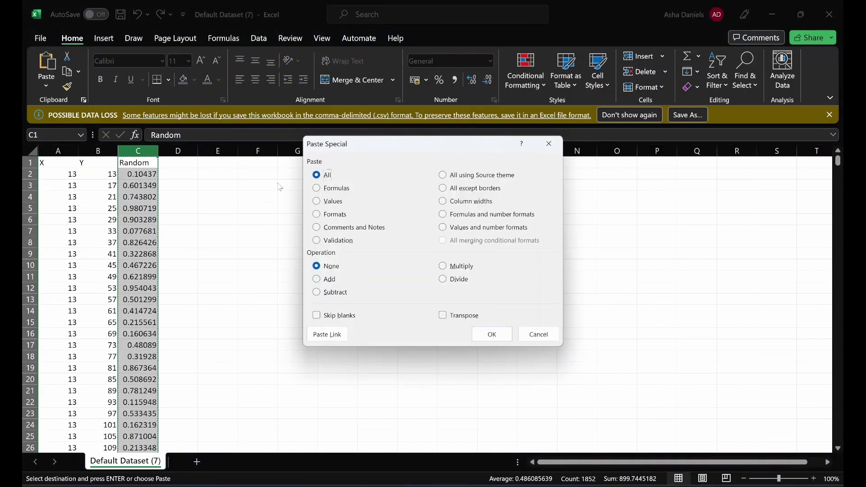
pyautogui.click(319, 201)
pyautogui.click(492, 333)
pyautogui.click(182, 190)
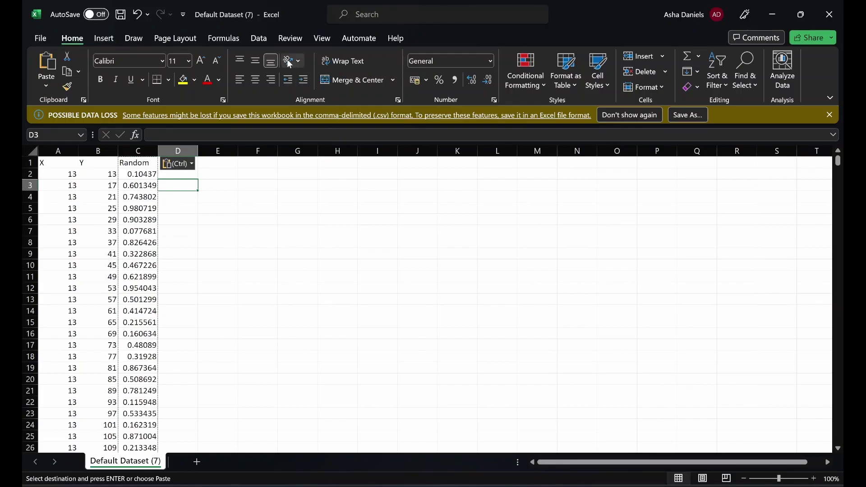
# Step: Sort all rows by the Random column Z to A, expanding the selection
pyautogui.click(258, 39)
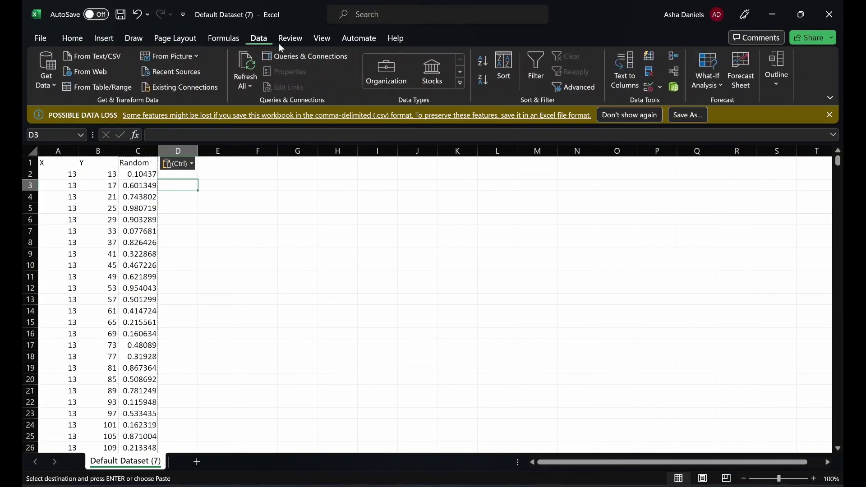
pyautogui.click(144, 151)
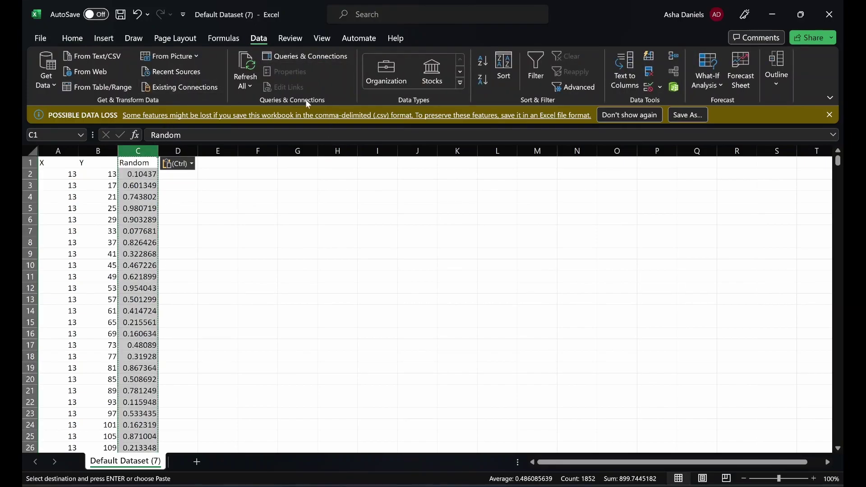
pyautogui.click(484, 80)
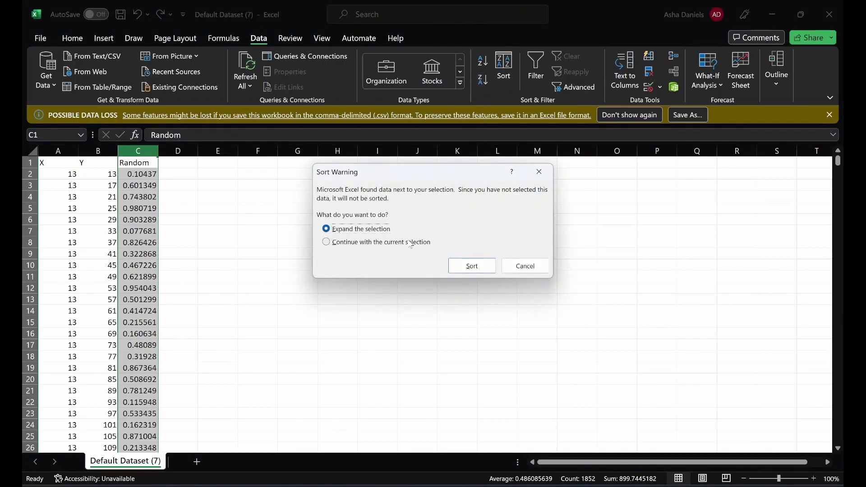
pyautogui.click(465, 266)
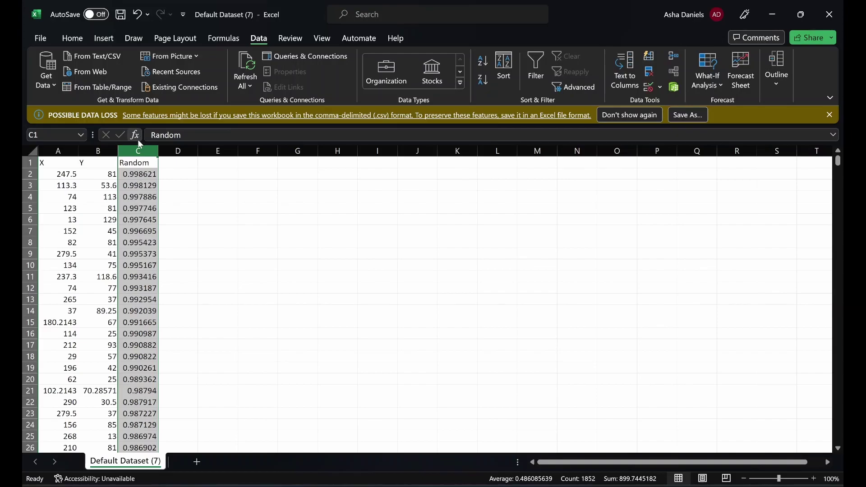
# Step: Delete the Random column C
pyautogui.rightClick(140, 154)
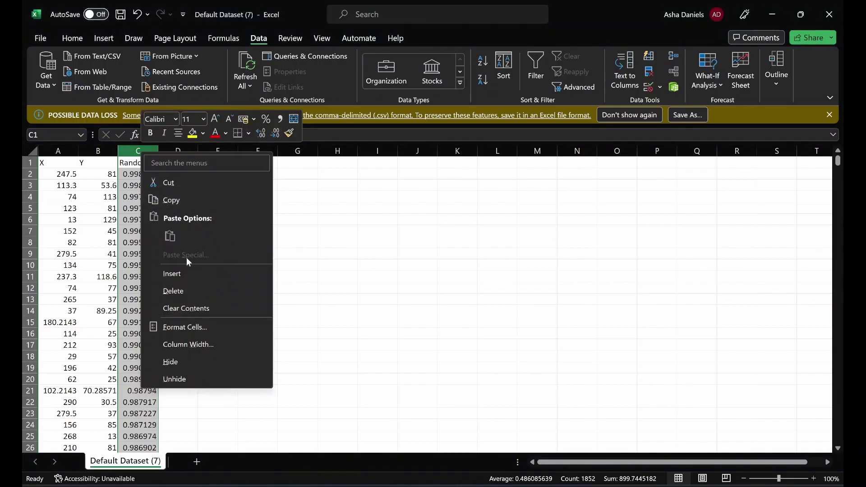
pyautogui.click(187, 287)
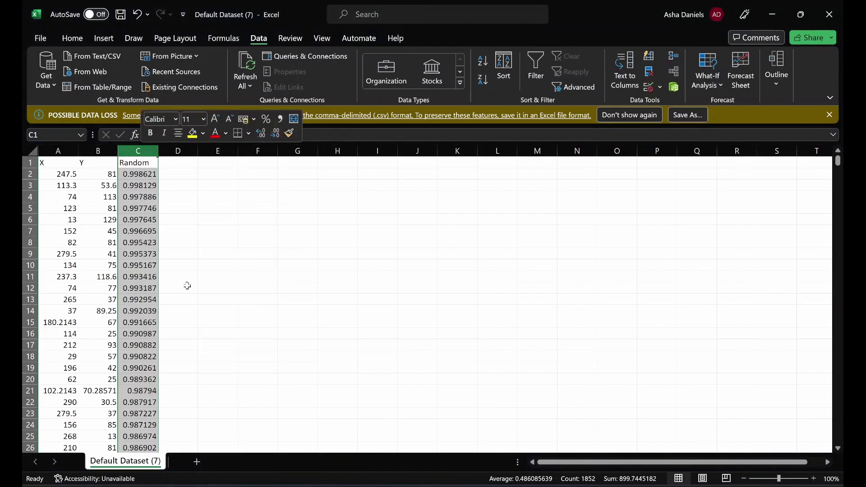
pyautogui.click(310, 268)
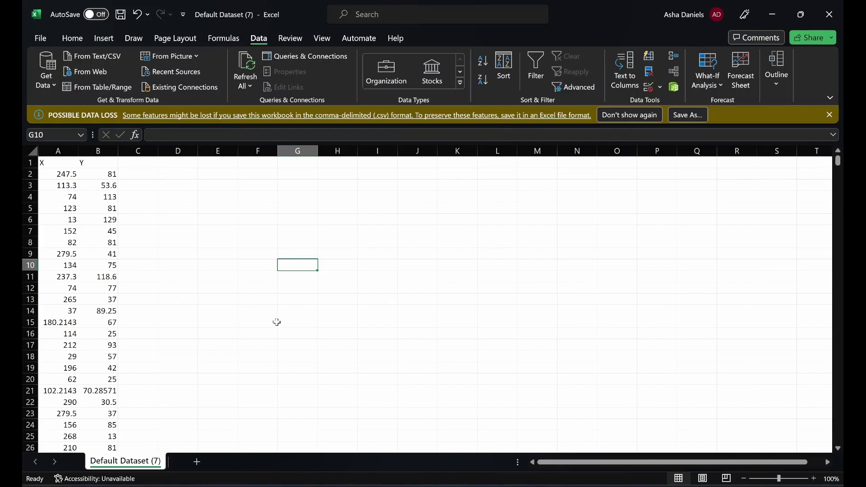
# Step: Jump to the top of the data, then down to the last row at 1852
pyautogui.hotkey('ctrl', 'Home')
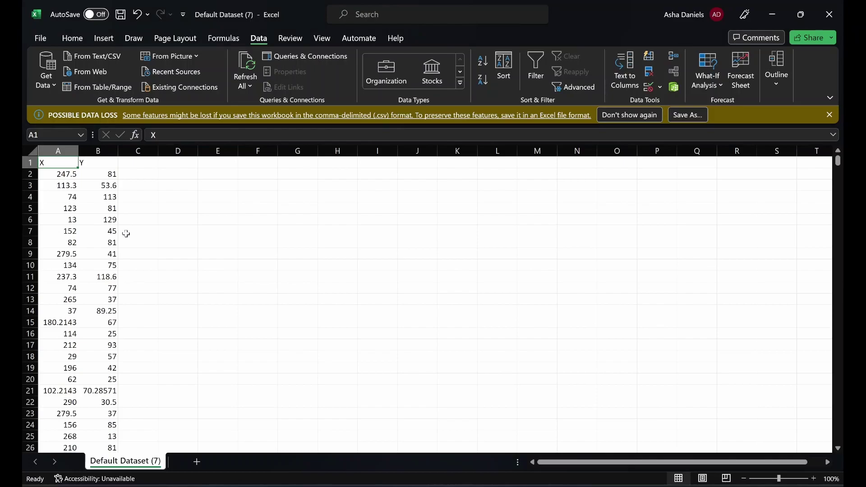
pyautogui.hotkey('ctrl', 'Down')
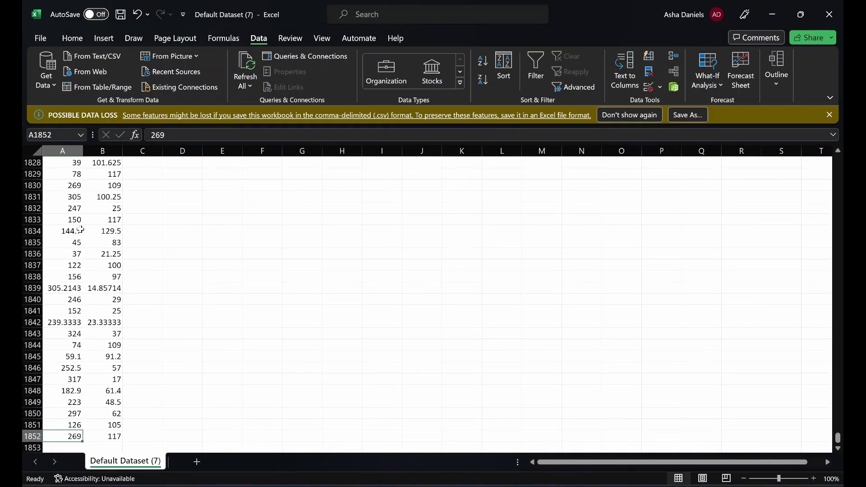
pyautogui.scroll(2, 63, 185)
pyautogui.scroll(1, 64, 186)
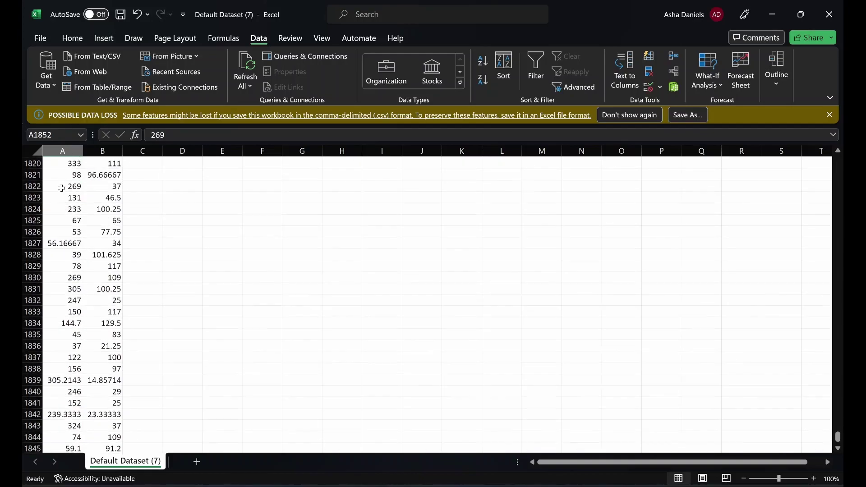
pyautogui.scroll(2, 61, 189)
pyautogui.scroll(2, 62, 190)
pyautogui.scroll(1, 62, 189)
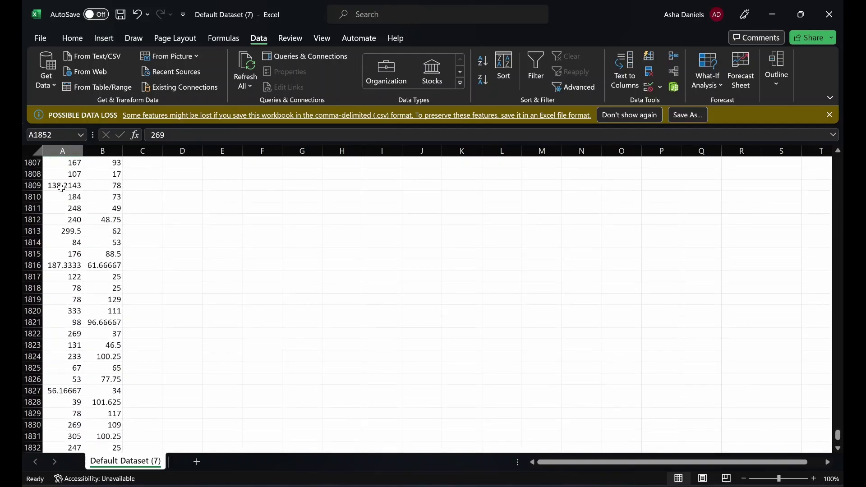
pyautogui.scroll(1, 61, 189)
pyautogui.scroll(1, 61, 189)
pyautogui.scroll(2, 60, 196)
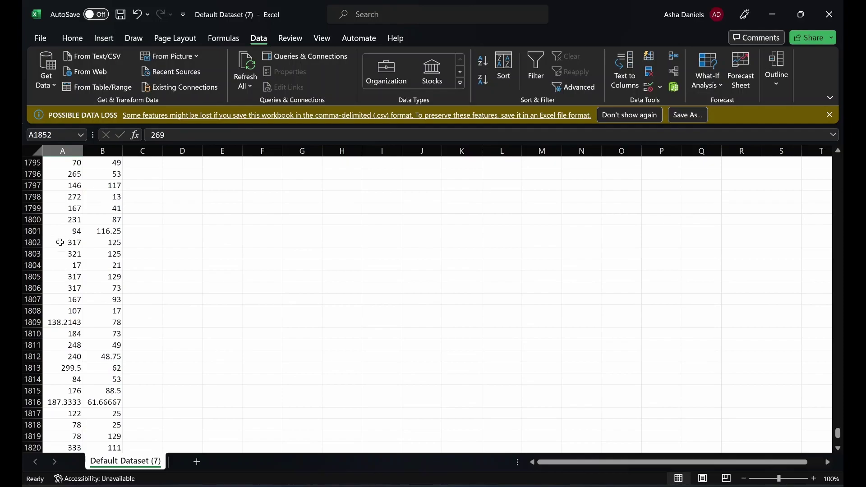
# Step: Delete the X/Y points from row 1800 down to the end
pyautogui.moveTo(58, 219); pyautogui.dragTo(112, 221)
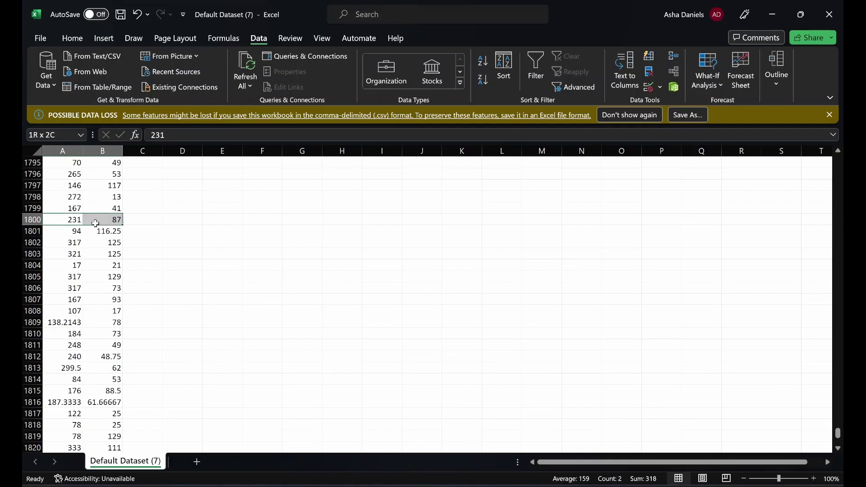
pyautogui.hotkey('ctrl', 'shift', 'Down')
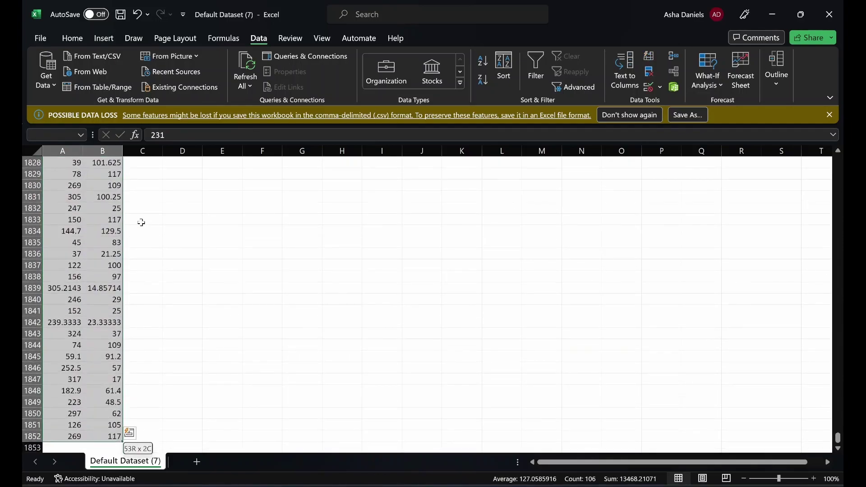
pyautogui.press('BackSpace')
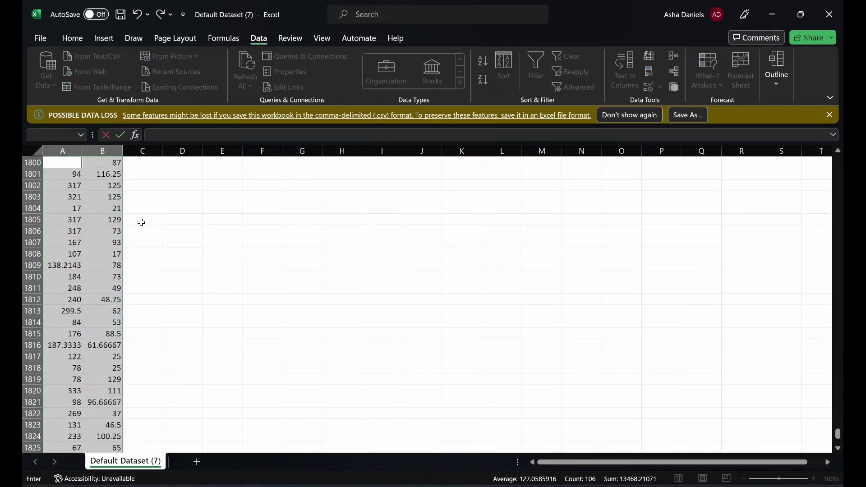
pyautogui.rightClick(104, 208)
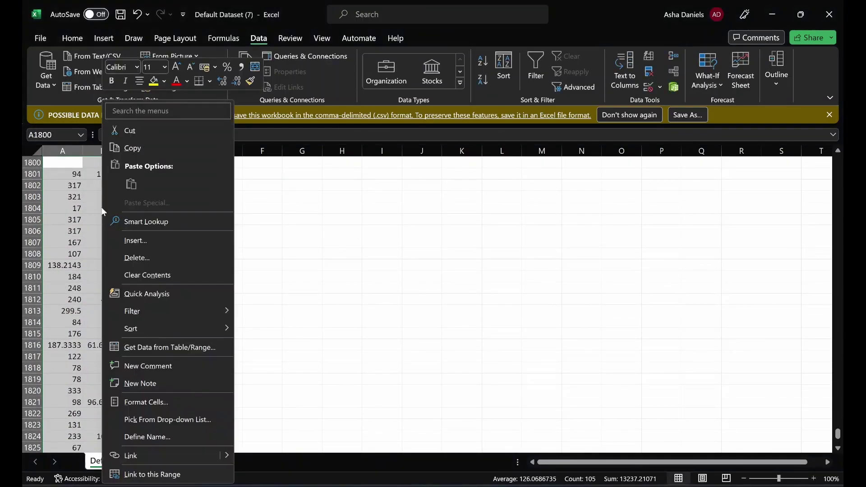
pyautogui.click(120, 256)
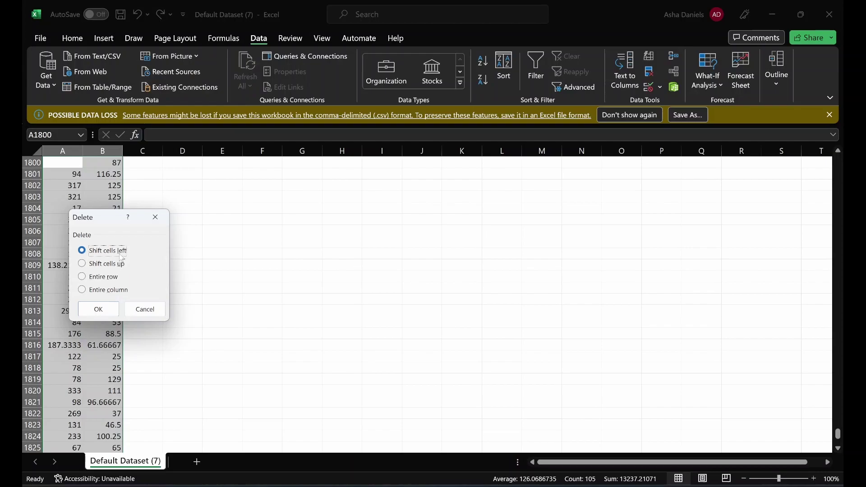
pyautogui.click(101, 308)
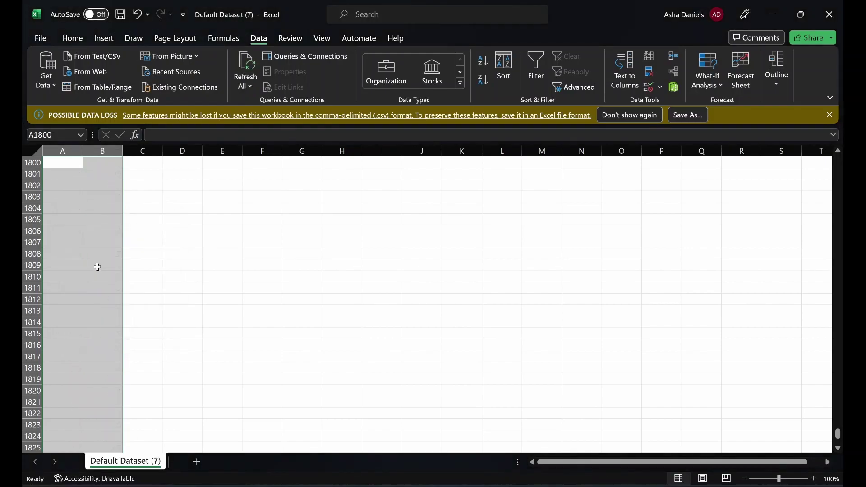
pyautogui.click(90, 211)
# Step: Copy the remaining X/Y points into cell N1 of the marvel-wikia-data workbook
pyautogui.click(70, 211)
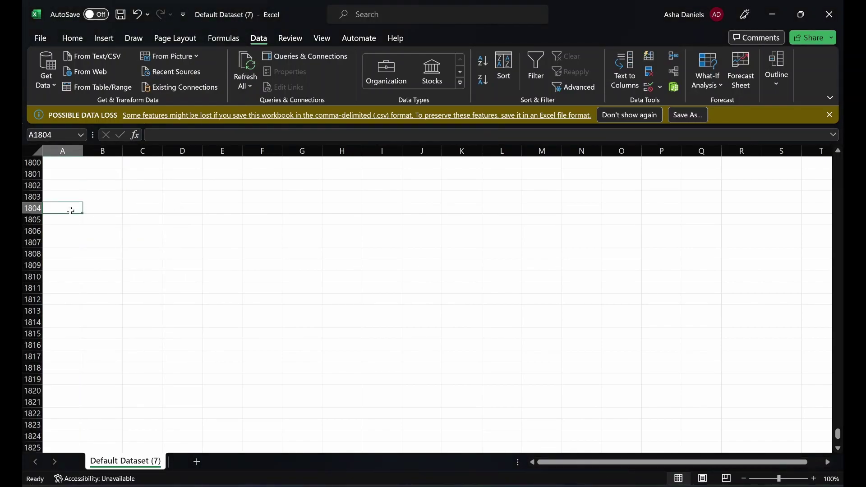
pyautogui.hotkey('ctrl', 'Up')
pyautogui.hotkey('ctrl', 'Up')
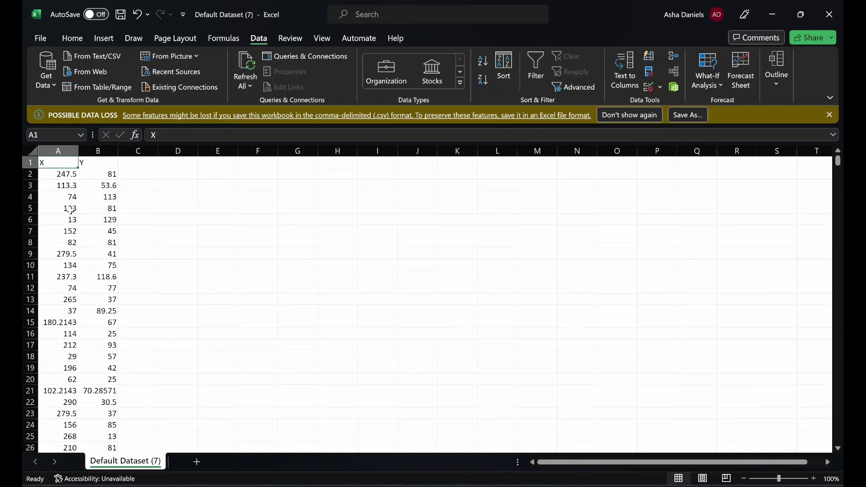
pyautogui.hotkey('shift', 'Right')
pyautogui.hotkey('ctrl', 'shift', 'Down')
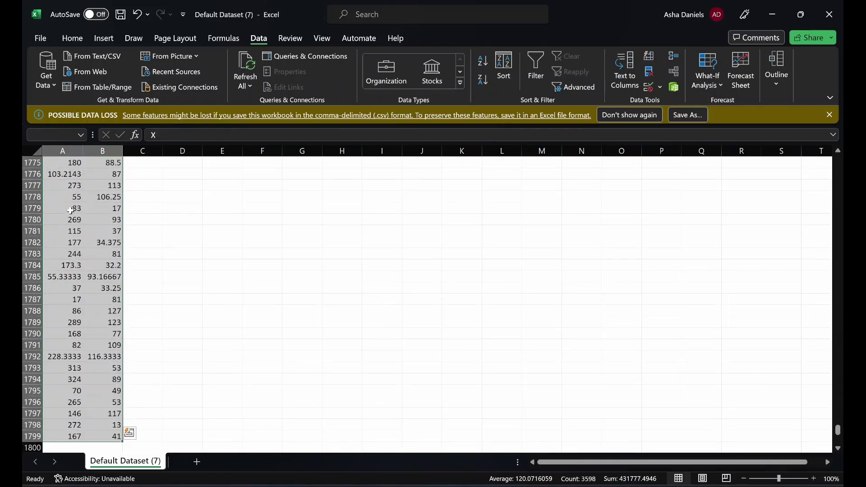
pyautogui.hotkey('ctrl', 'c')
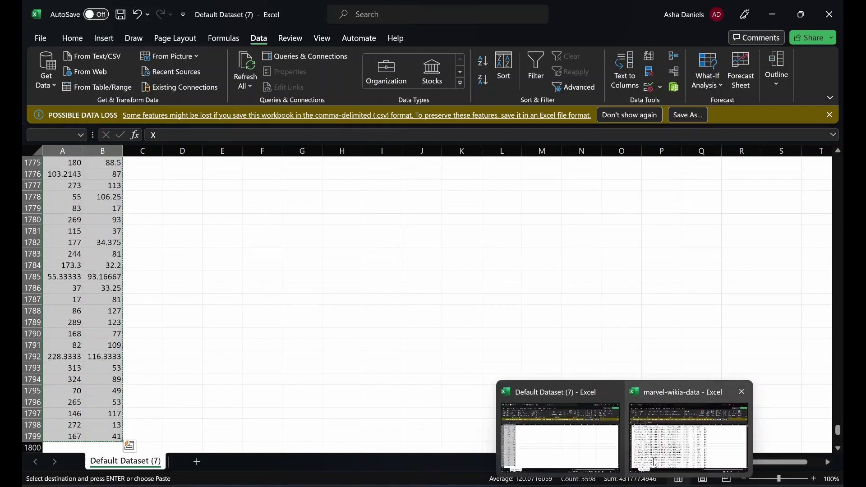
pyautogui.click(665, 458)
pyautogui.click(579, 167)
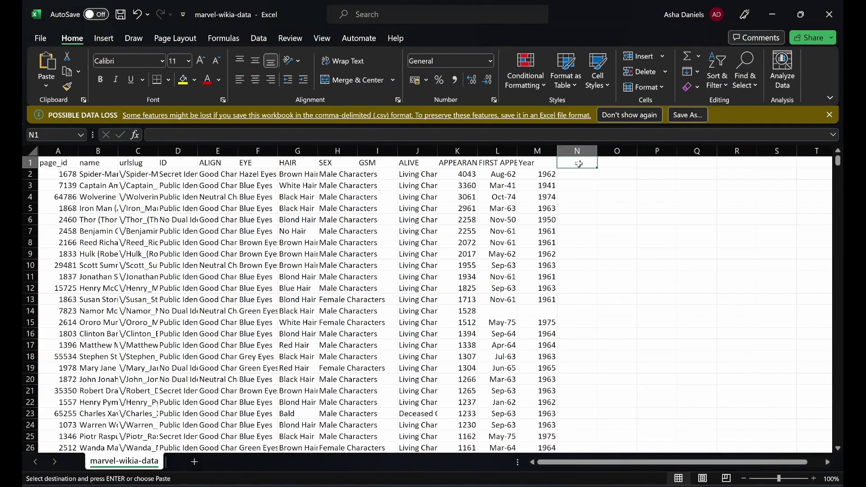
pyautogui.hotkey('ctrl', 'v')
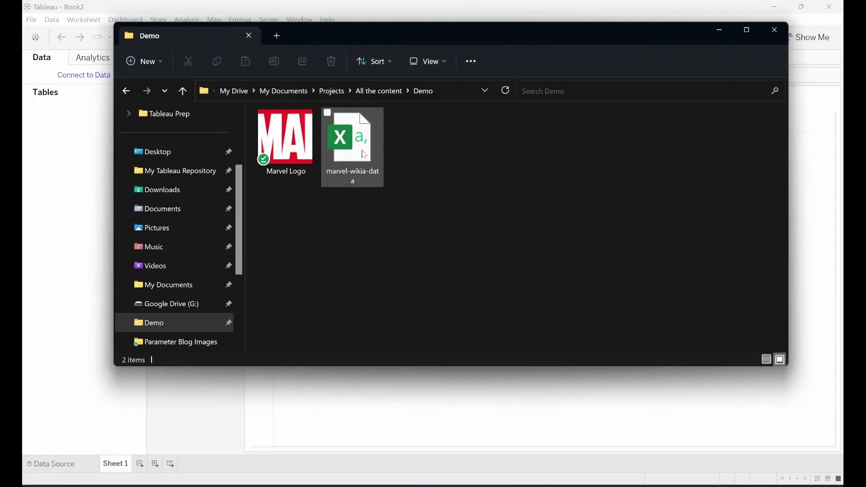
# Step: Drag marvel-wikia-data from the Demo folder into Tableau and minimize File Explorer
pyautogui.moveTo(363, 155); pyautogui.dragTo(53, 77)
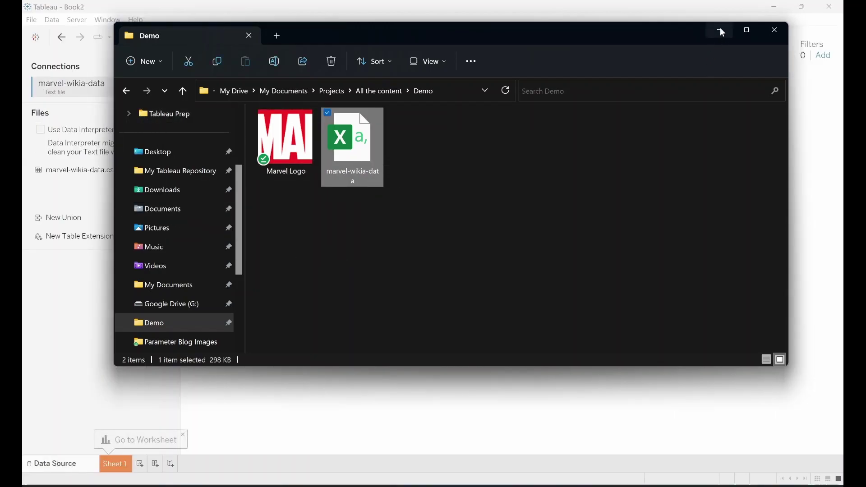
pyautogui.click(720, 30)
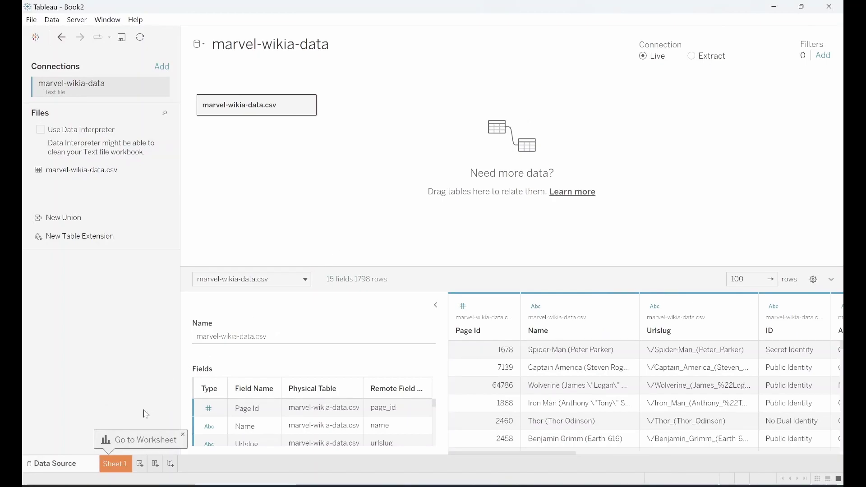
# Step: On Sheet 1, put X on Columns and Y on Rows, both as dimensions
pyautogui.click(125, 466)
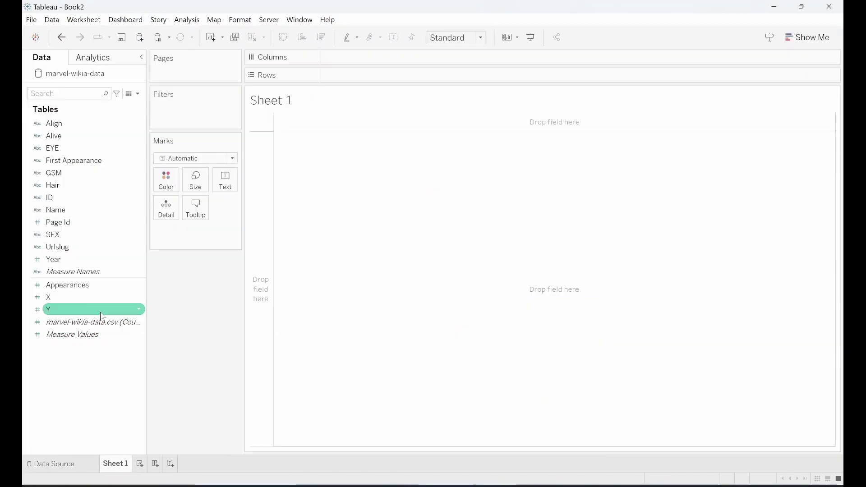
pyautogui.moveTo(101, 299)
pyautogui.mouseDown()
pyautogui.moveTo(409, 104)
pyautogui.moveTo(401, 59)
pyautogui.mouseUp()
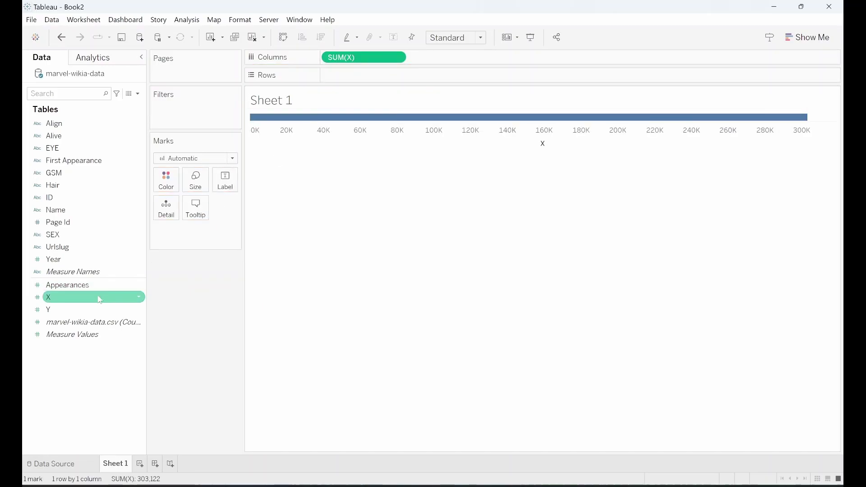
pyautogui.moveTo(101, 310)
pyautogui.mouseDown()
pyautogui.moveTo(378, 68)
pyautogui.moveTo(366, 72)
pyautogui.mouseUp()
pyautogui.click(397, 59)
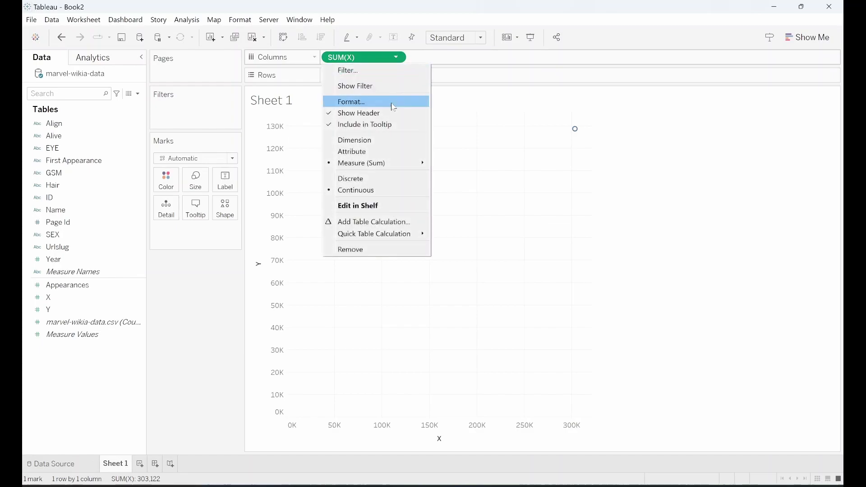
pyautogui.click(391, 143)
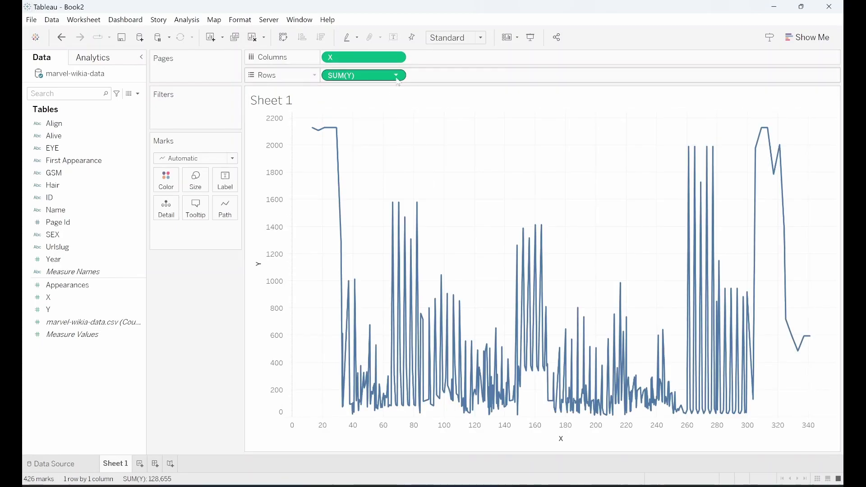
pyautogui.click(396, 76)
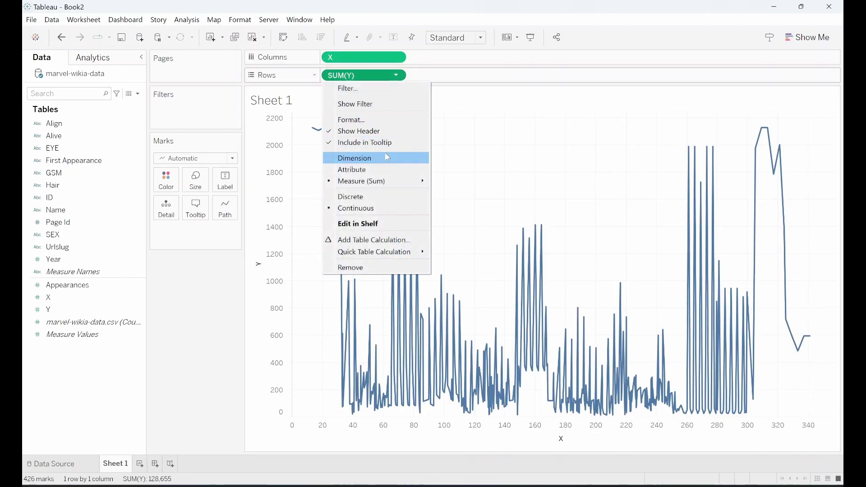
pyautogui.click(385, 157)
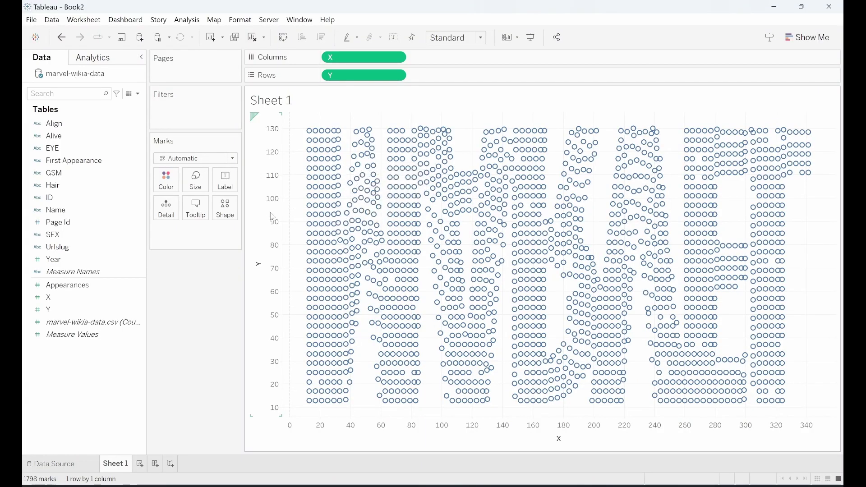
# Step: Reverse the Y axis so the MARVEL letters stand upright
pyautogui.click(268, 214)
pyautogui.rightClick(267, 213)
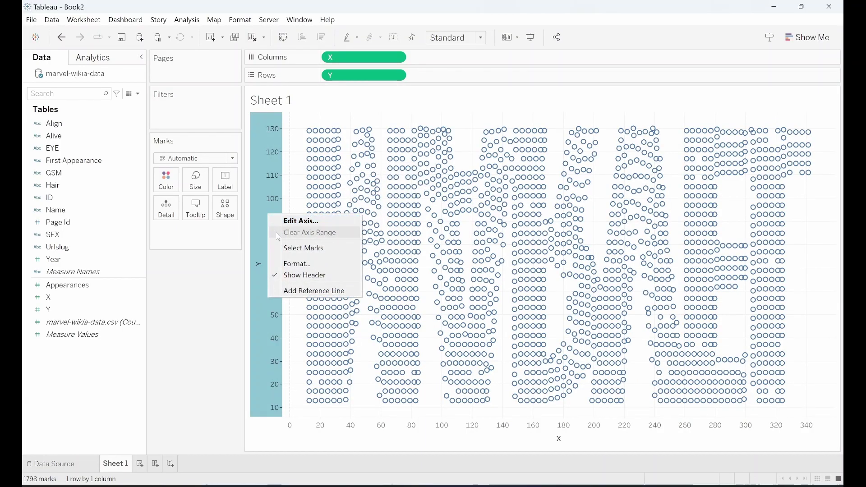
pyautogui.click(280, 225)
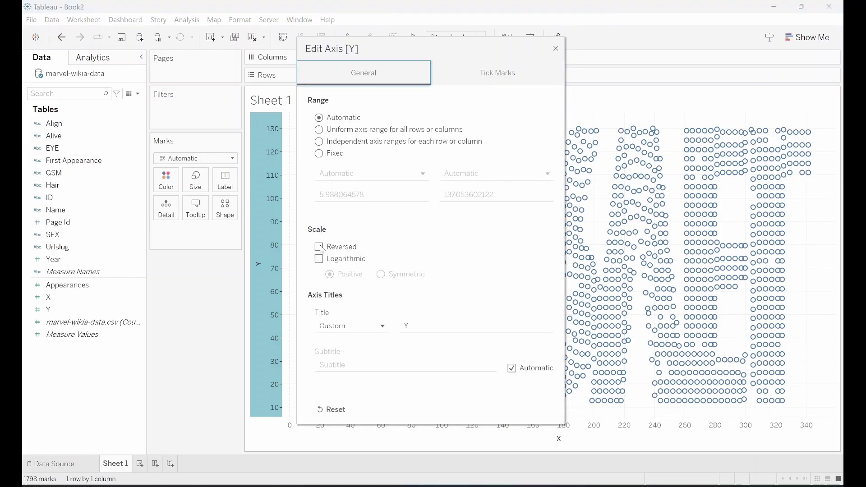
pyautogui.click(320, 248)
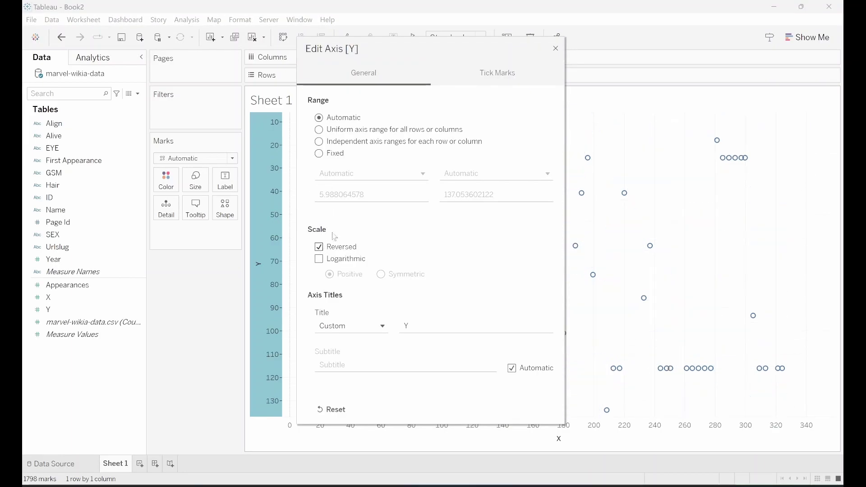
pyautogui.click(556, 49)
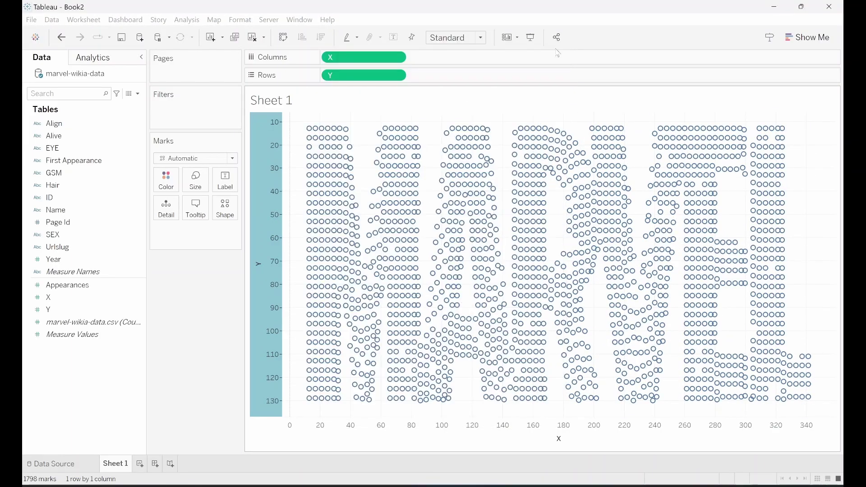
# Step: Switch the marks to filled circles and hide the Y axis header
pyautogui.click(225, 204)
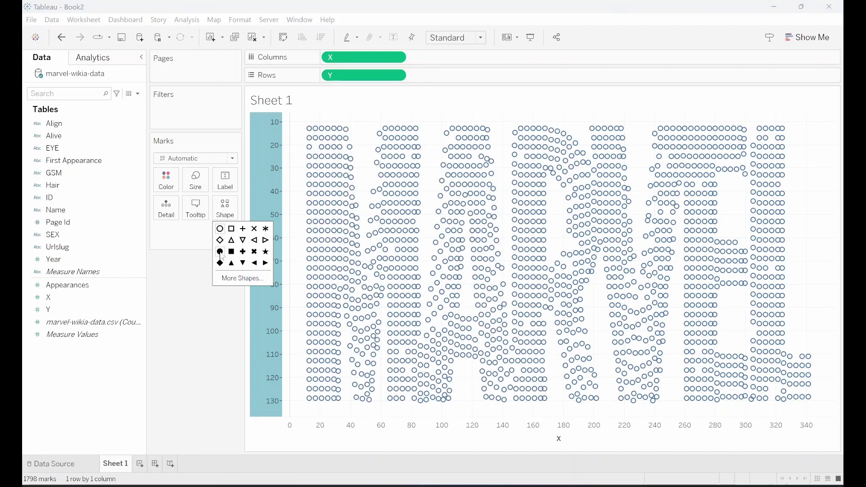
pyautogui.click(220, 252)
pyautogui.click(177, 288)
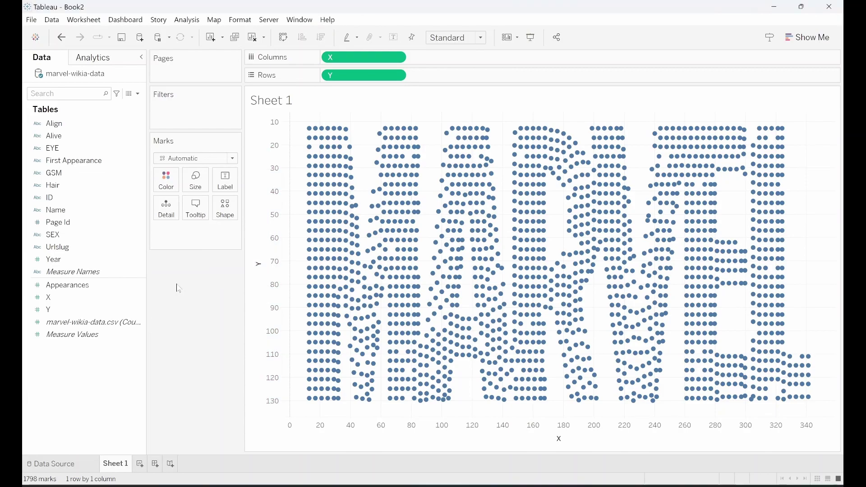
pyautogui.rightClick(274, 287)
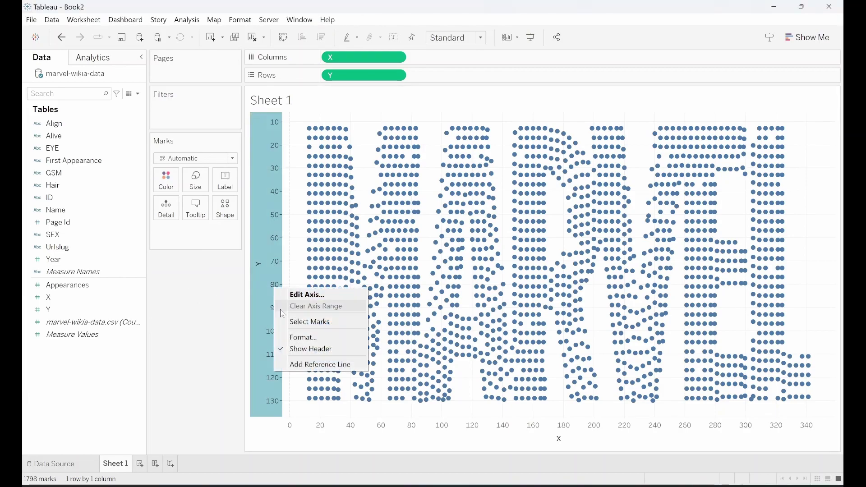
pyautogui.click(298, 349)
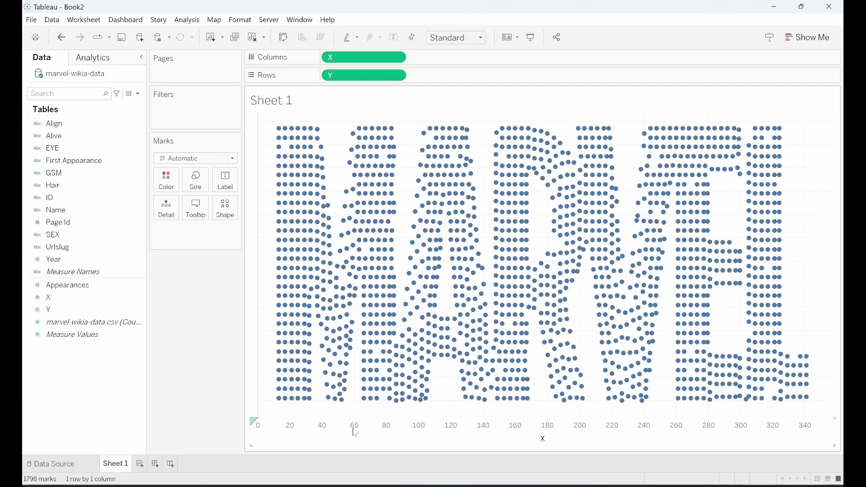